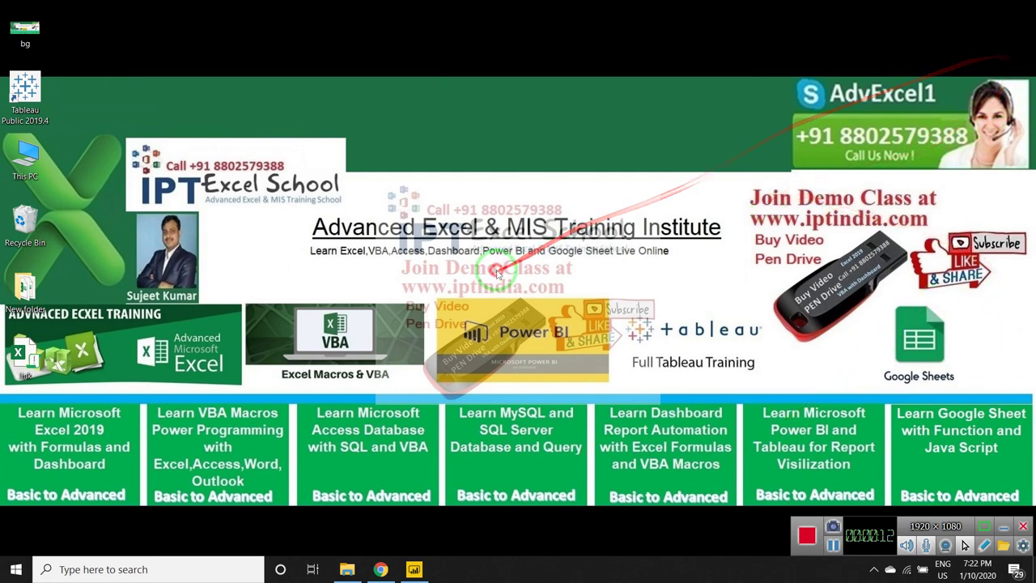
- Connect Power BI to the Excel workbook Cl.xlsm to list Sheet1 through Sheet5 in Navigator
left_click_drag(483, 346, 621, 395)
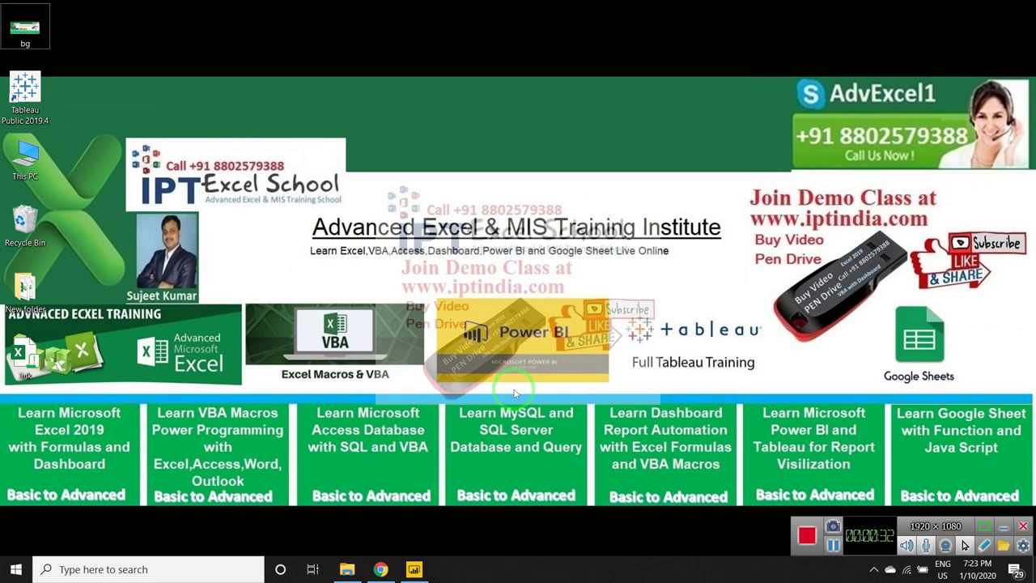
left_click(413, 569)
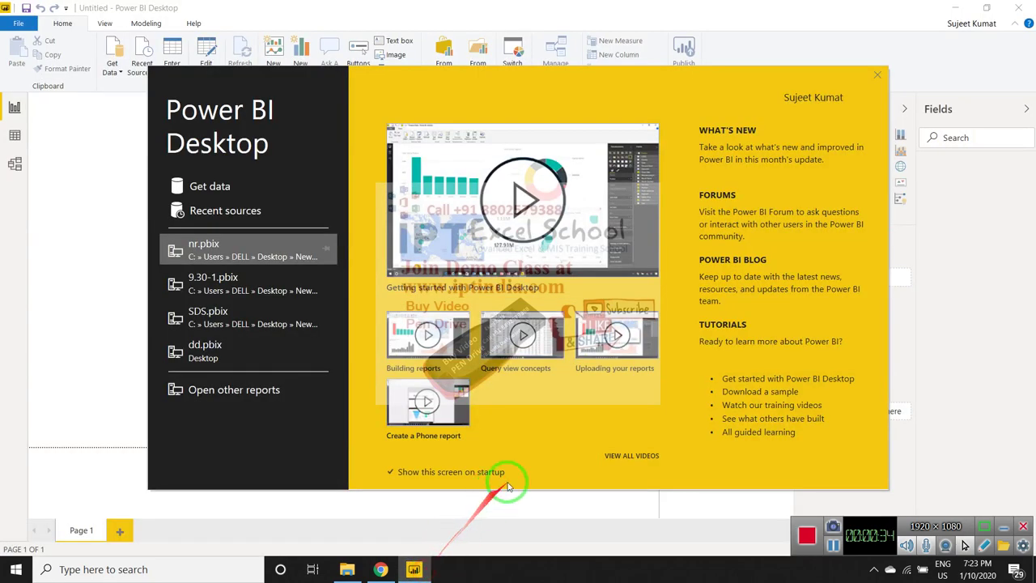
left_click(218, 194)
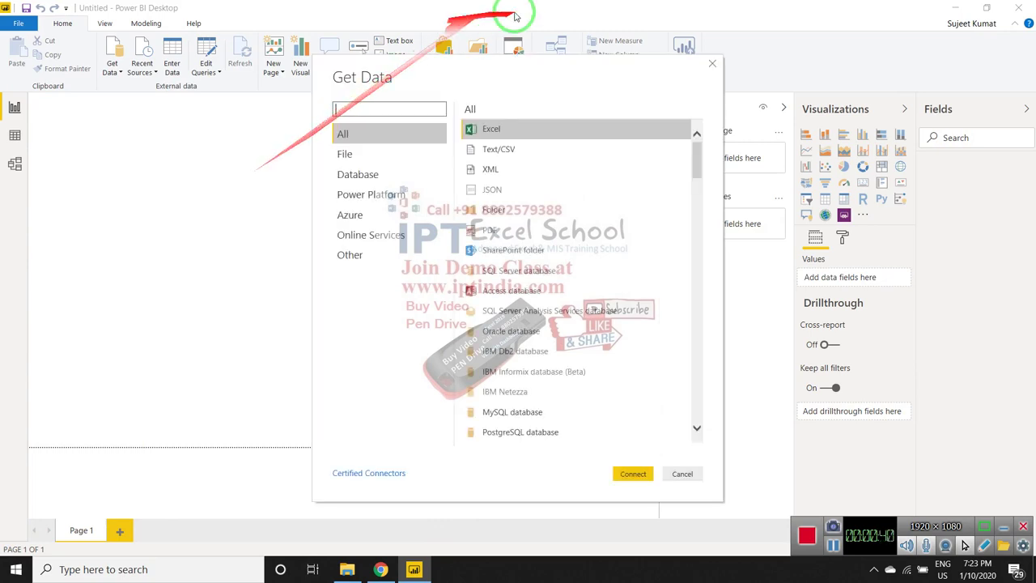
double_click(546, 123)
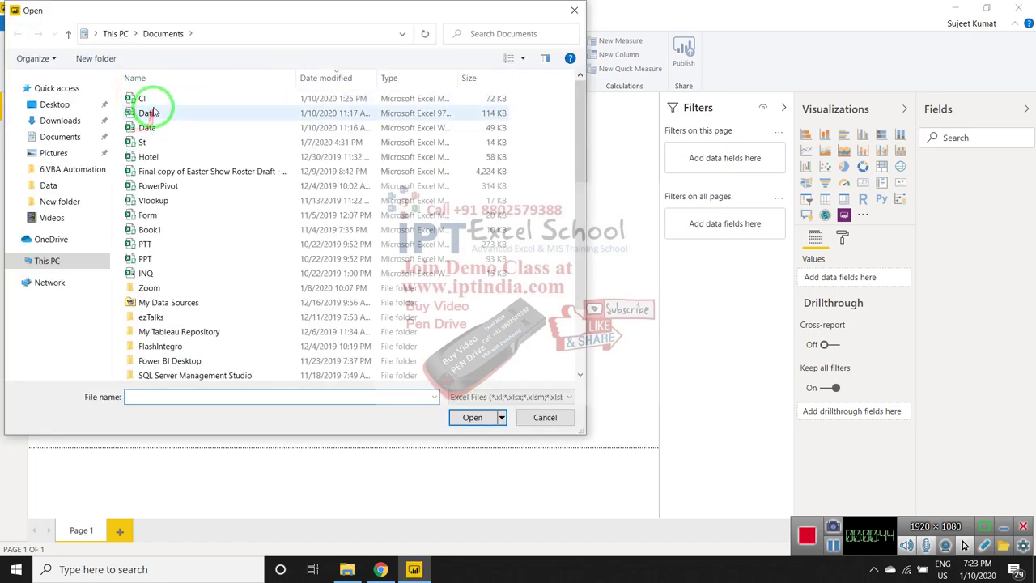
left_click(142, 98)
left_click(476, 415)
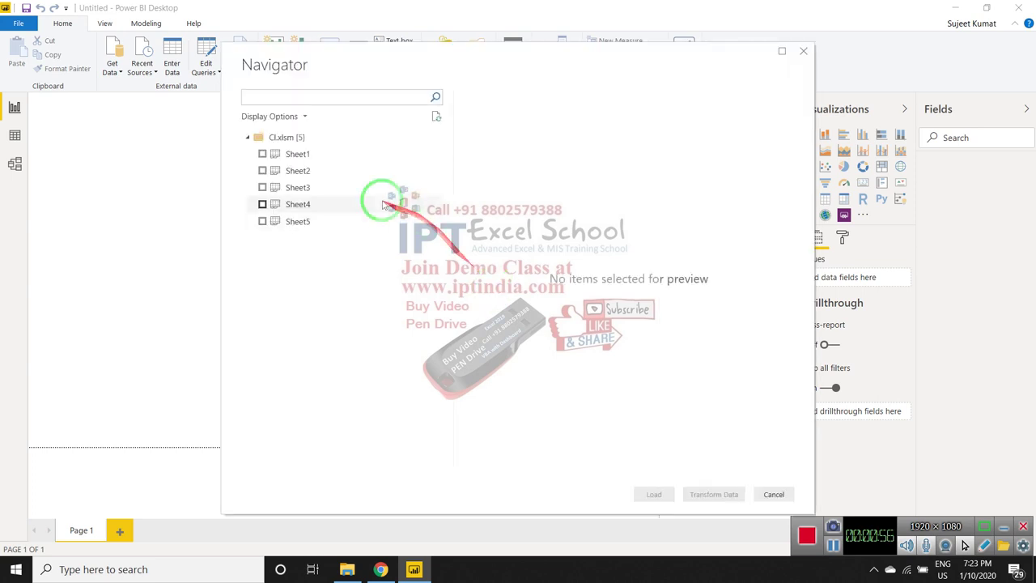
- Preview Sheet1, tick it and load it with its Date, Name and Sales fields
left_click(263, 158)
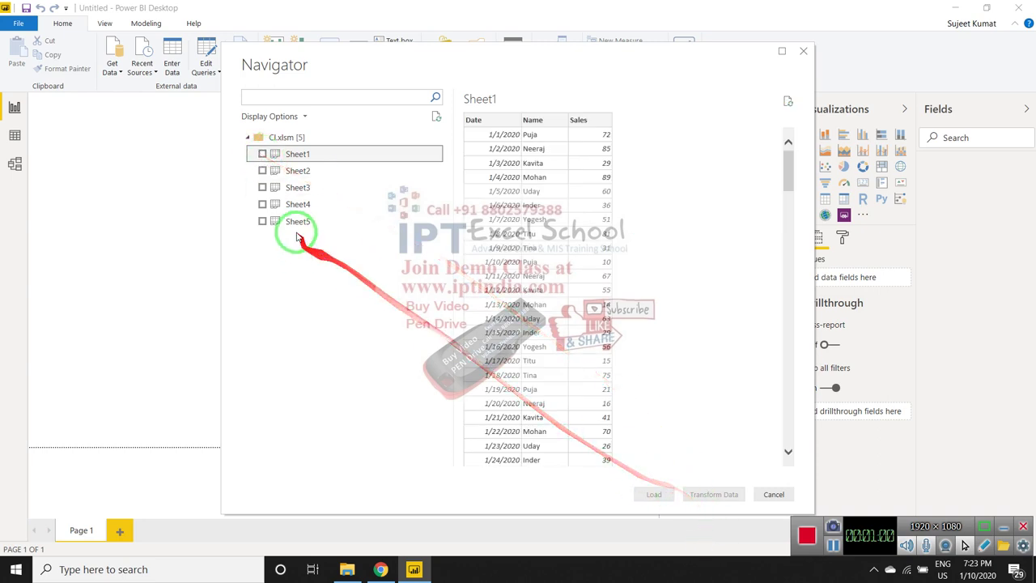
left_click(263, 154)
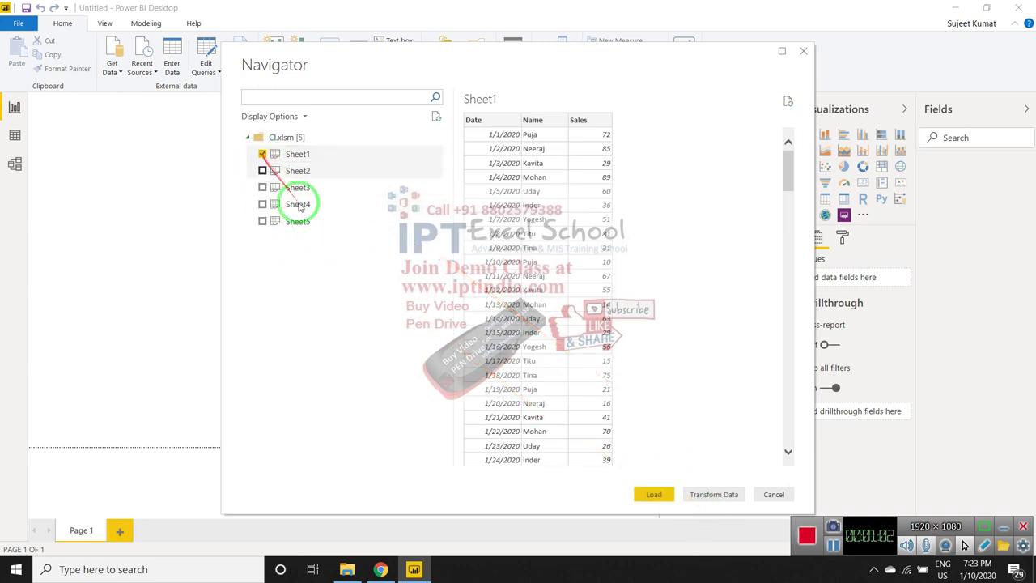
left_click(655, 494)
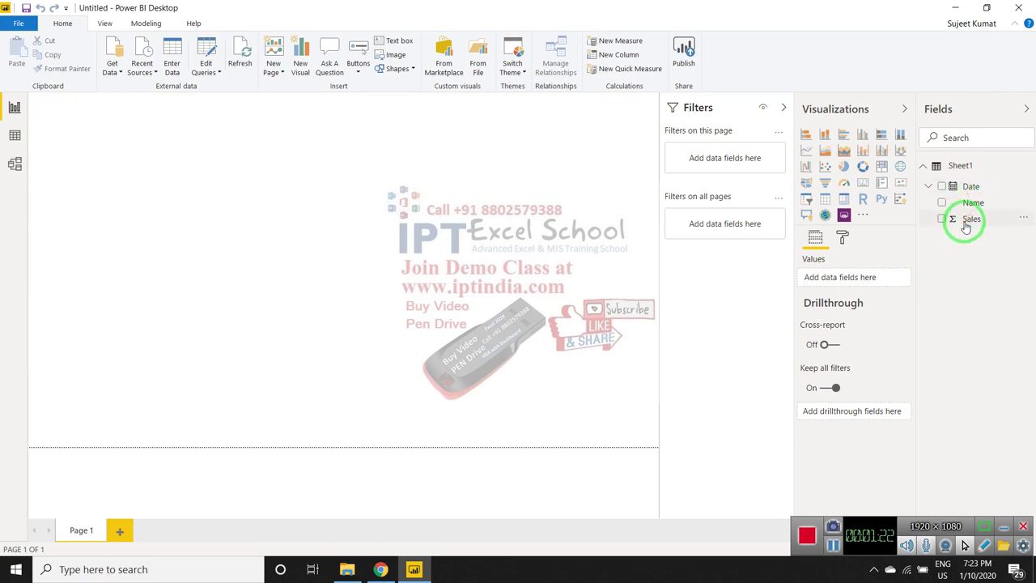
- View Sheet1's 2,519 rows in Data view and check that Date is a Date-type column
left_click(15, 136)
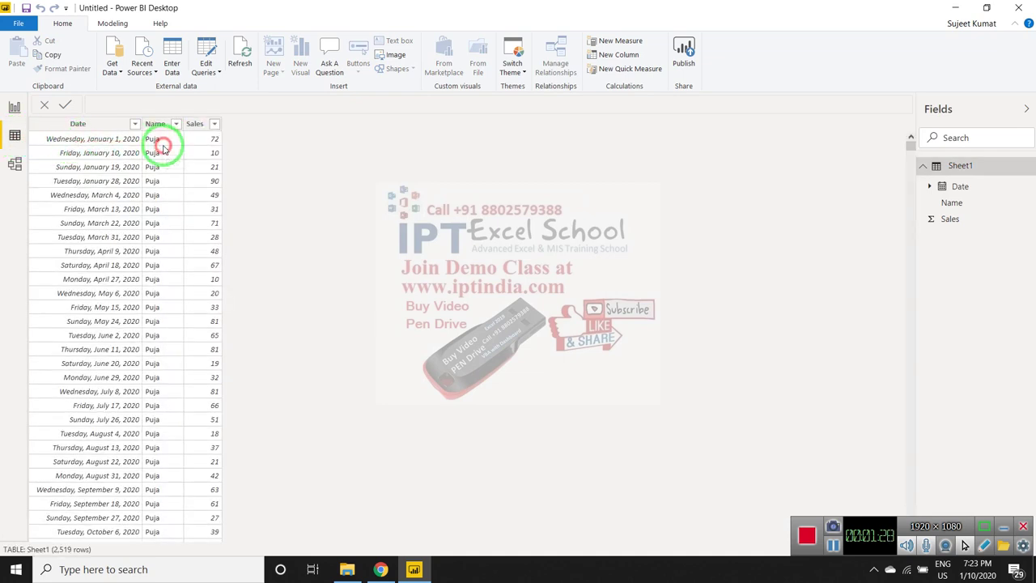
left_click(162, 148)
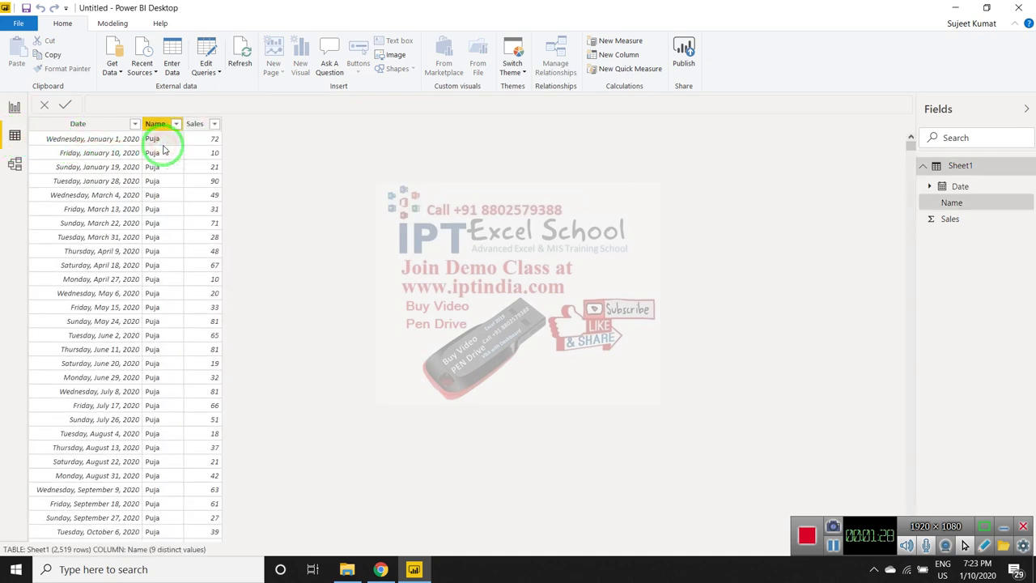
left_click(111, 24)
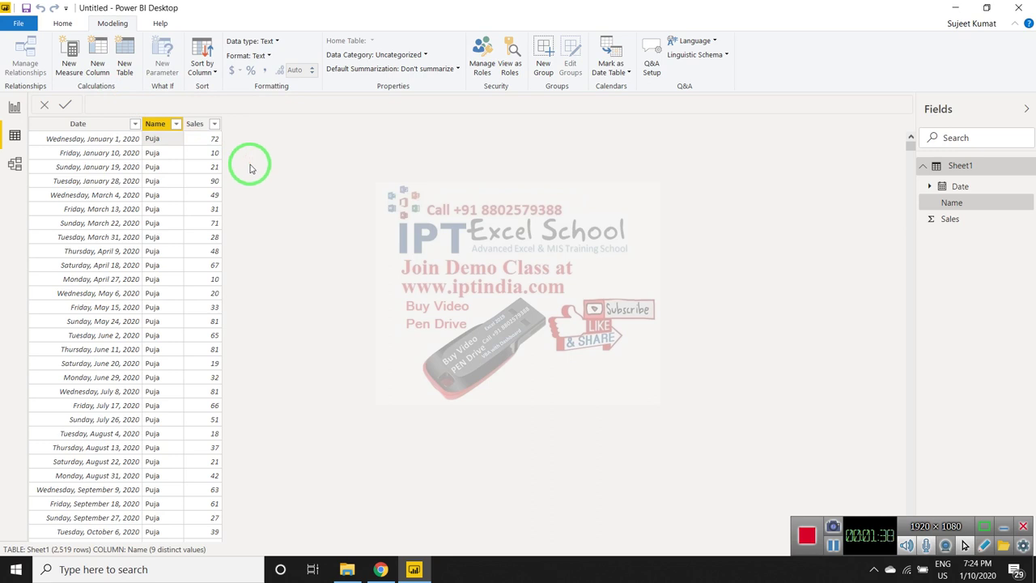
left_click(93, 148)
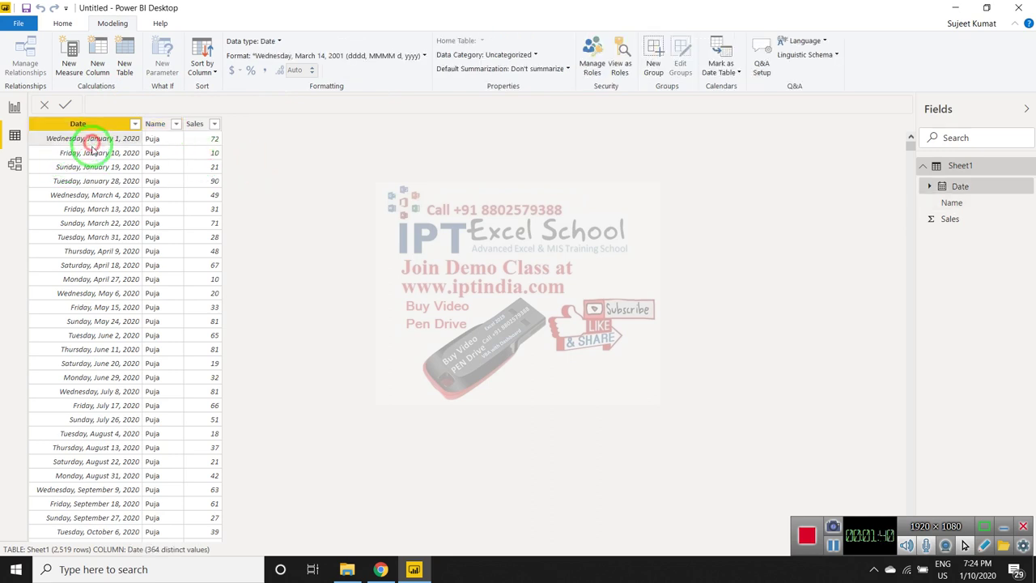
left_click_drag(94, 172, 275, 100)
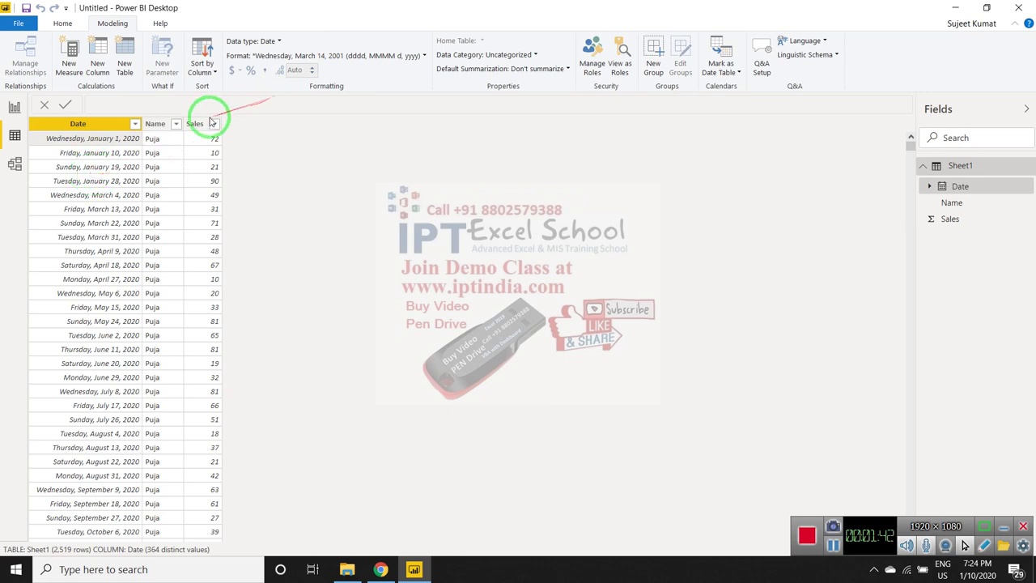
mouse_move(128, 126)
left_mouse_down()
mouse_move(174, 141)
mouse_move(259, 124)
left_mouse_up()
left_click(113, 123)
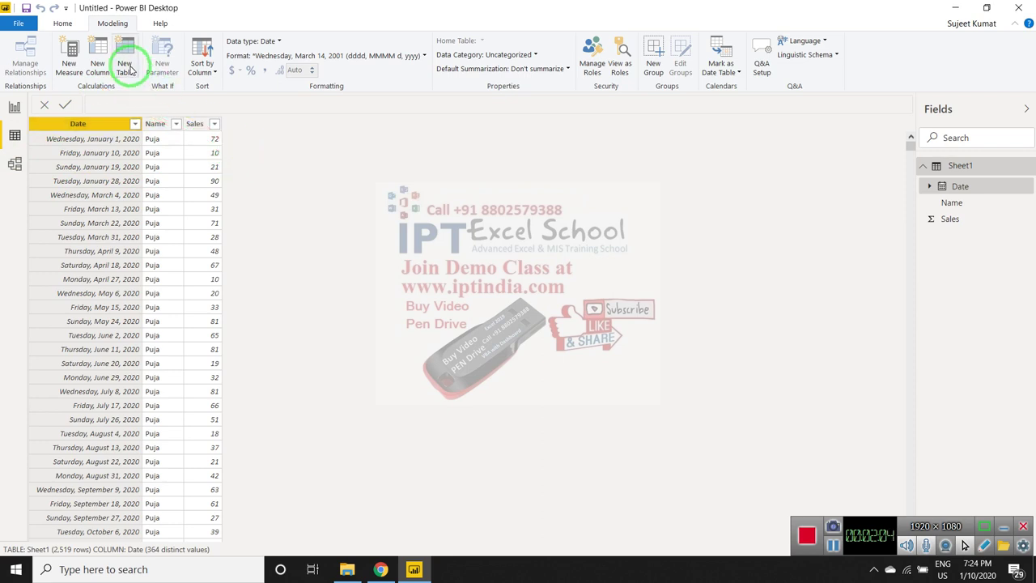
- Start a new calculated table named CLD built on the CALENDAR function
left_click(124, 66)
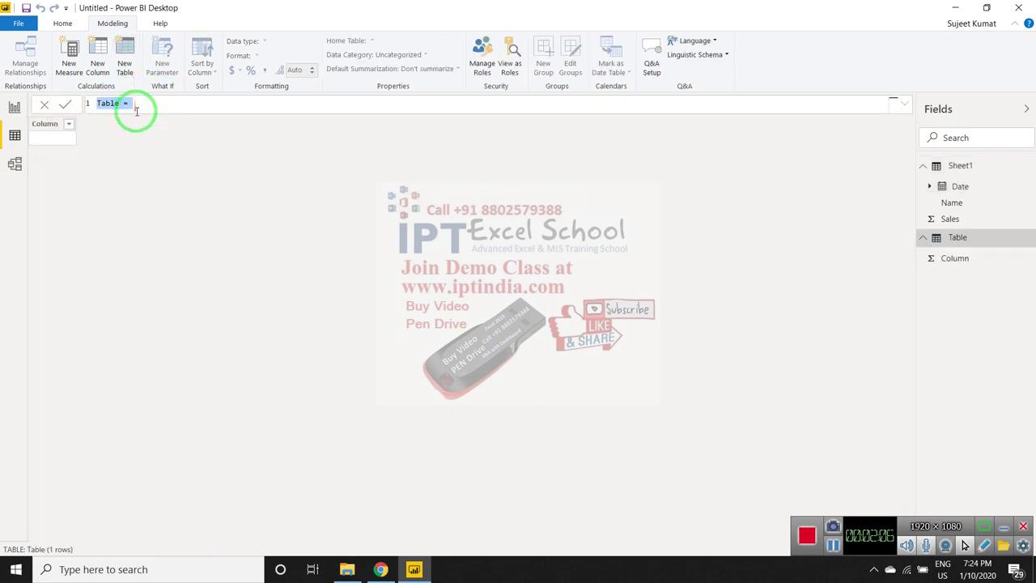
double_click(115, 105)
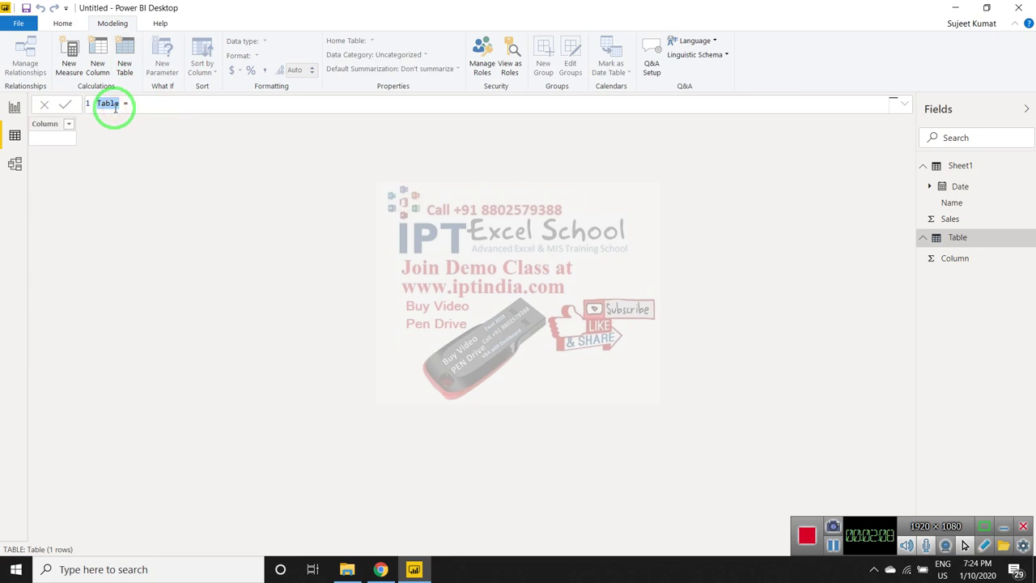
key("BackSpace")
type("CLD")
left_click(162, 107)
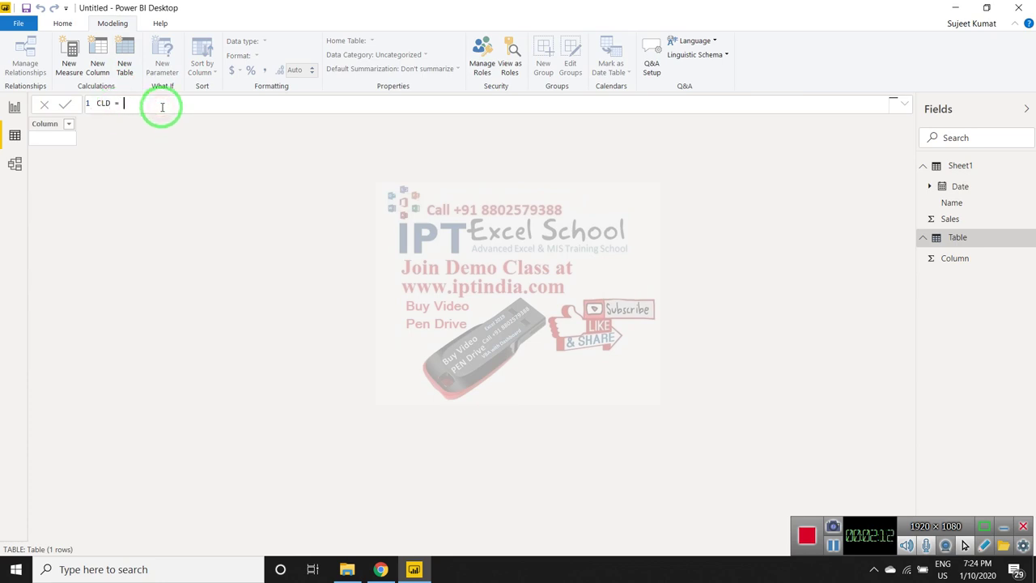
type("c")
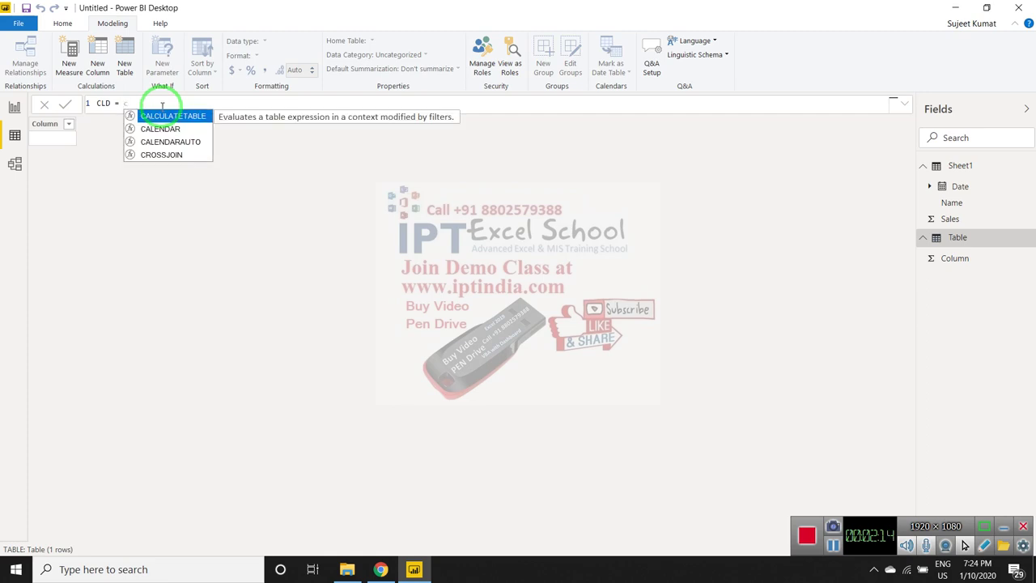
type("al")
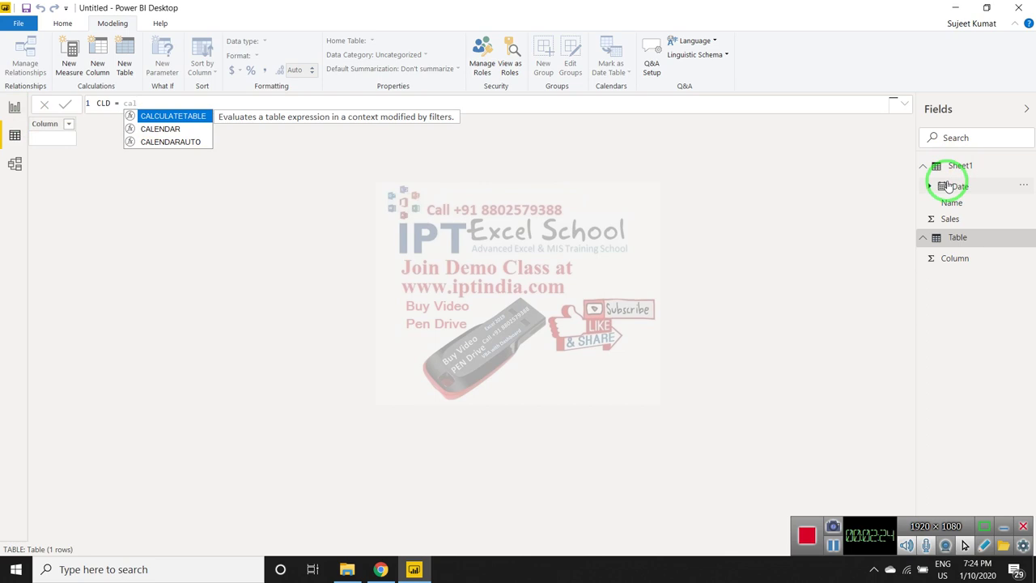
key("Down")
key("Tab")
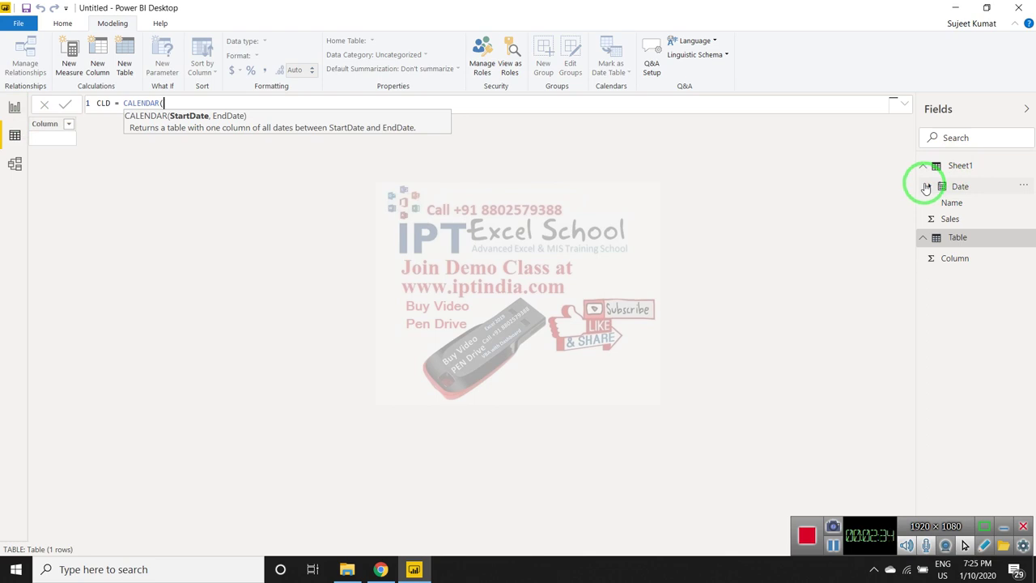
- Complete CLD = CALENDAR(MIN(Sheet1[Date]),MAX(Sheet1[Date])) and commit it, producing 364 dates
type("min")
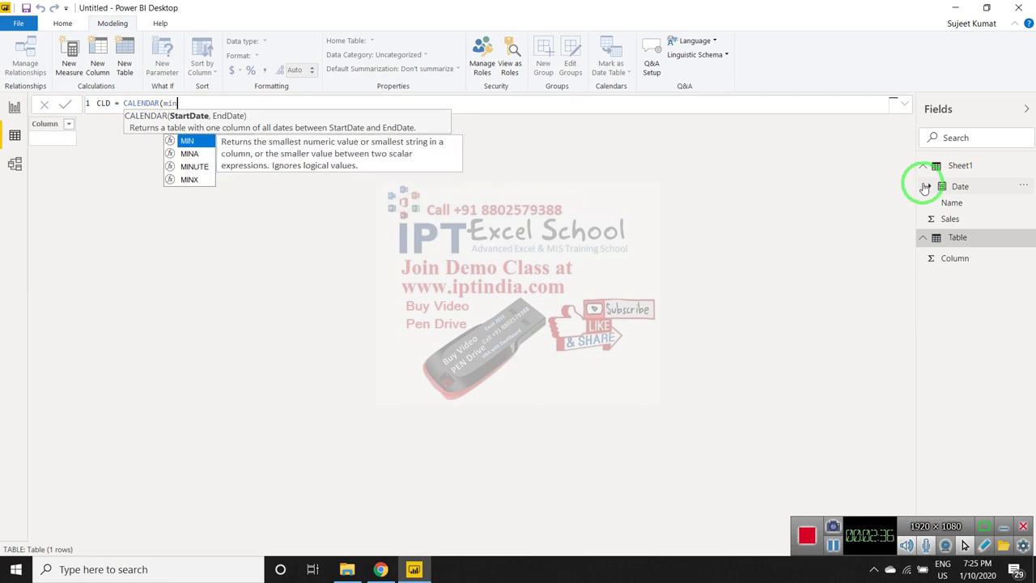
key("Tab")
type("s")
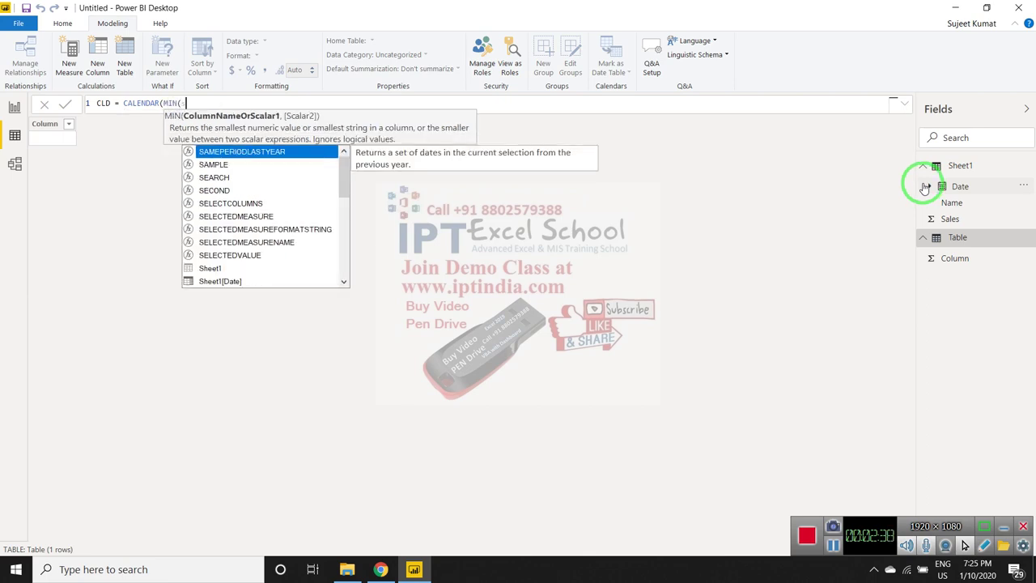
type("hee")
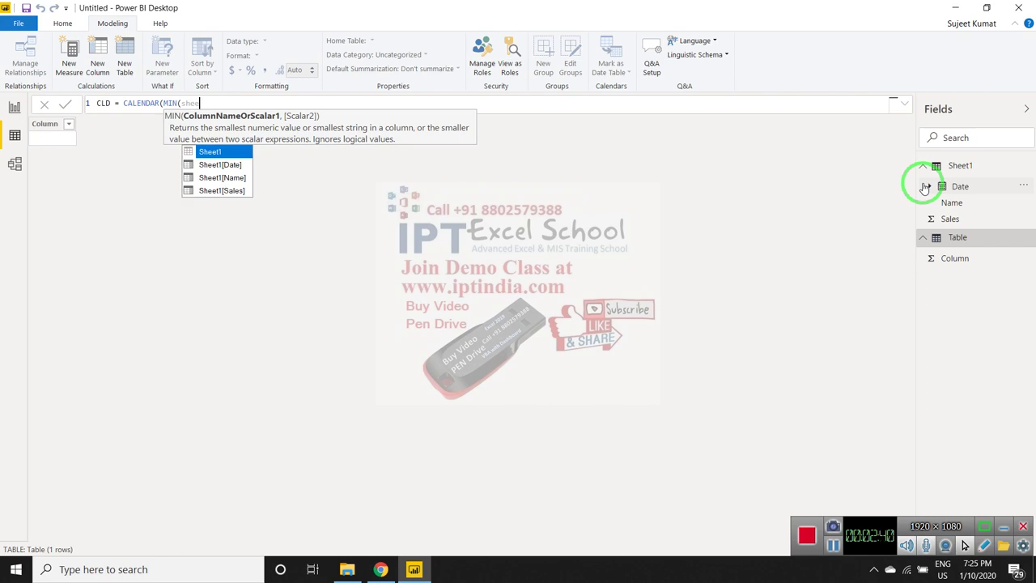
key("Down")
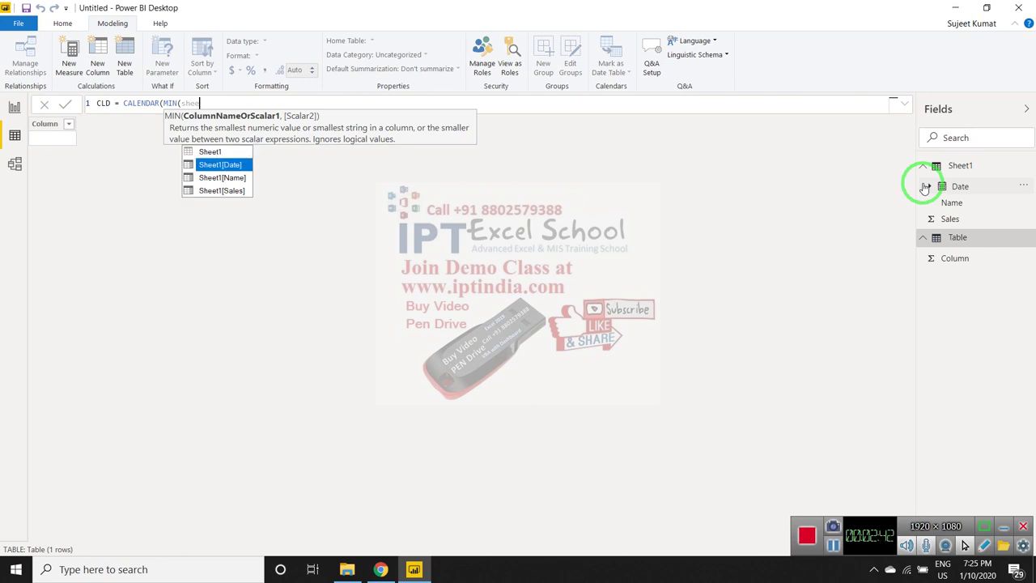
key("Tab")
type(")")
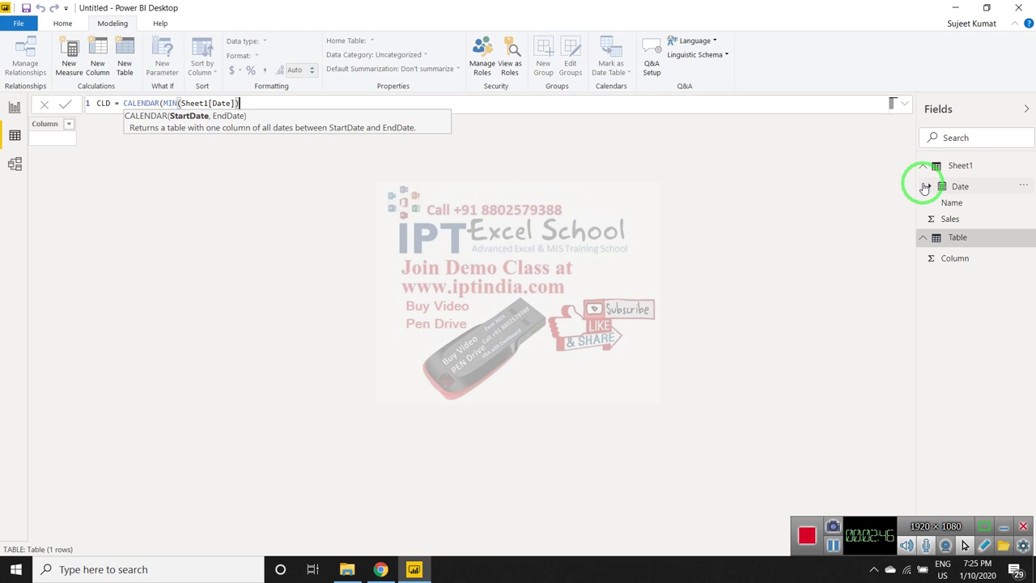
type(",")
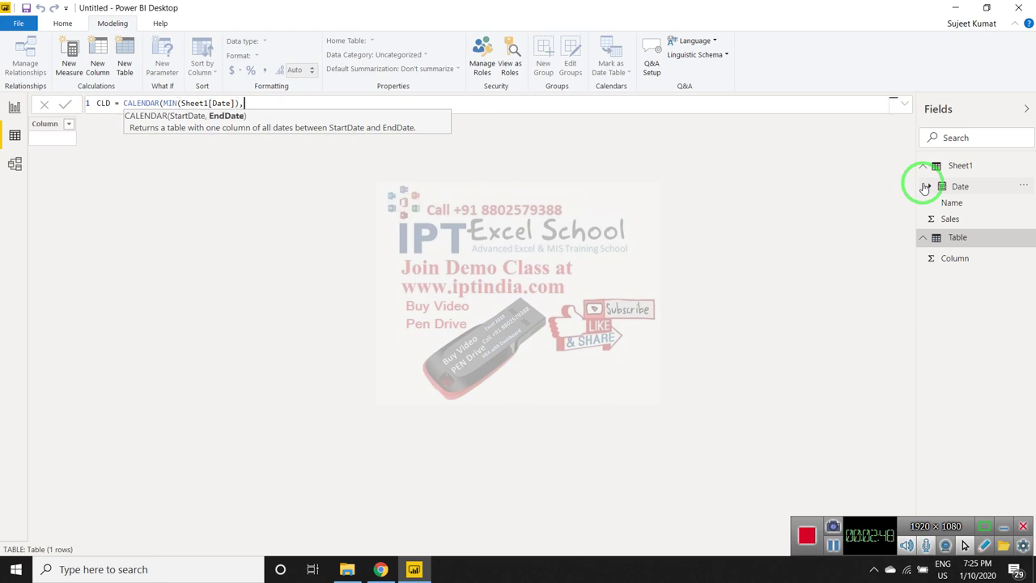
type("MA")
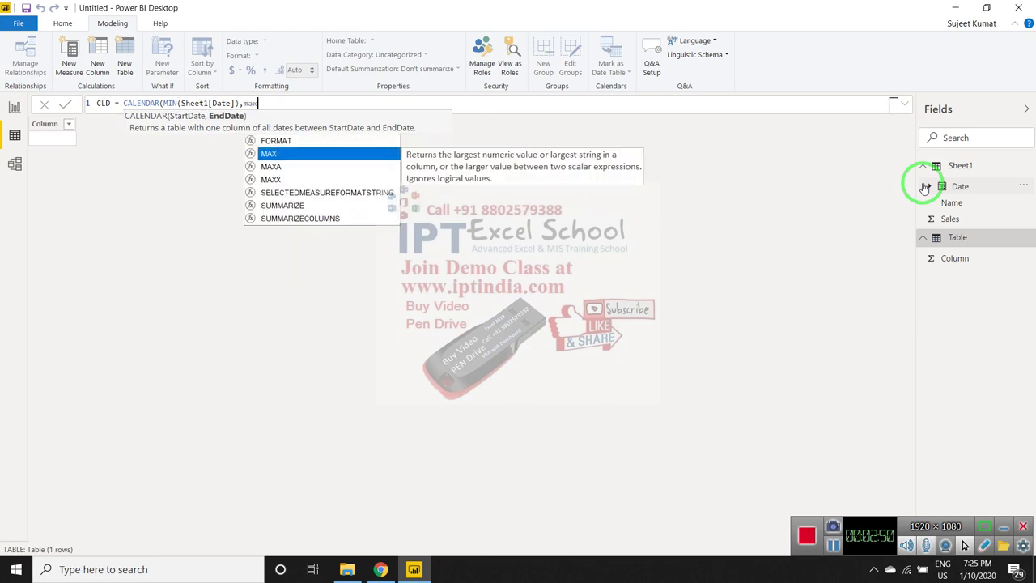
type("X(")
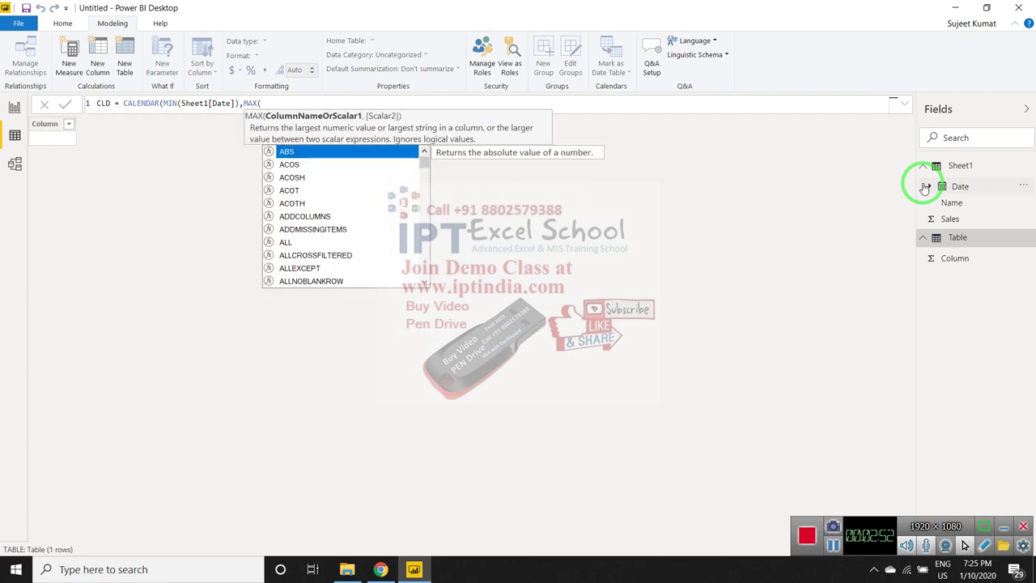
type("sh")
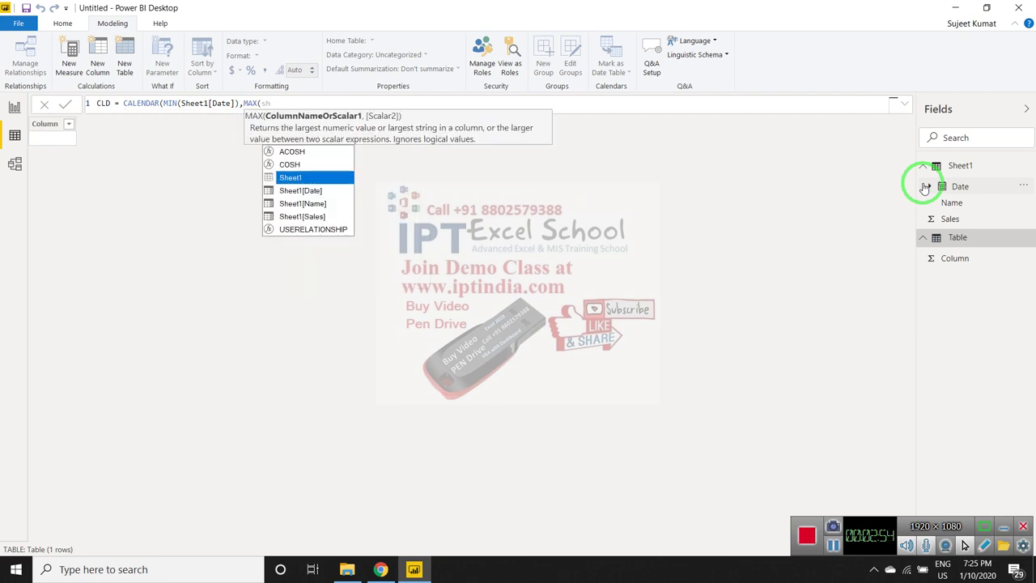
key("Down")
key("Tab")
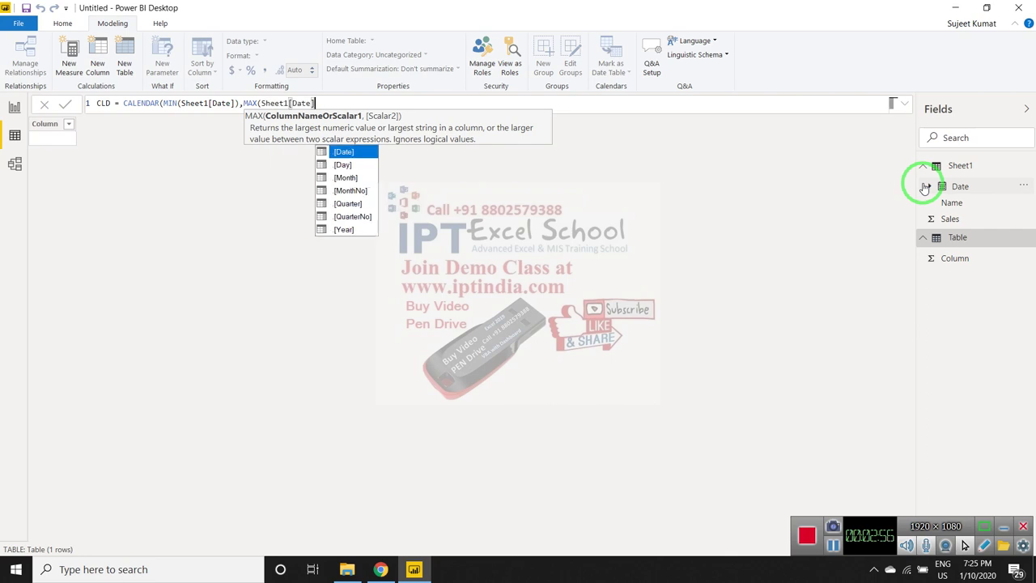
type(")")
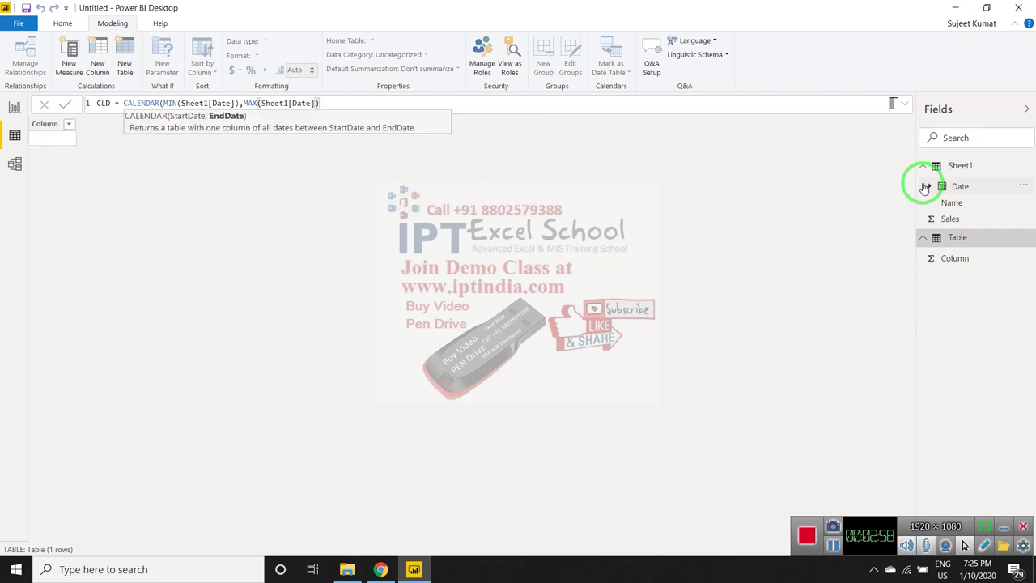
type(")")
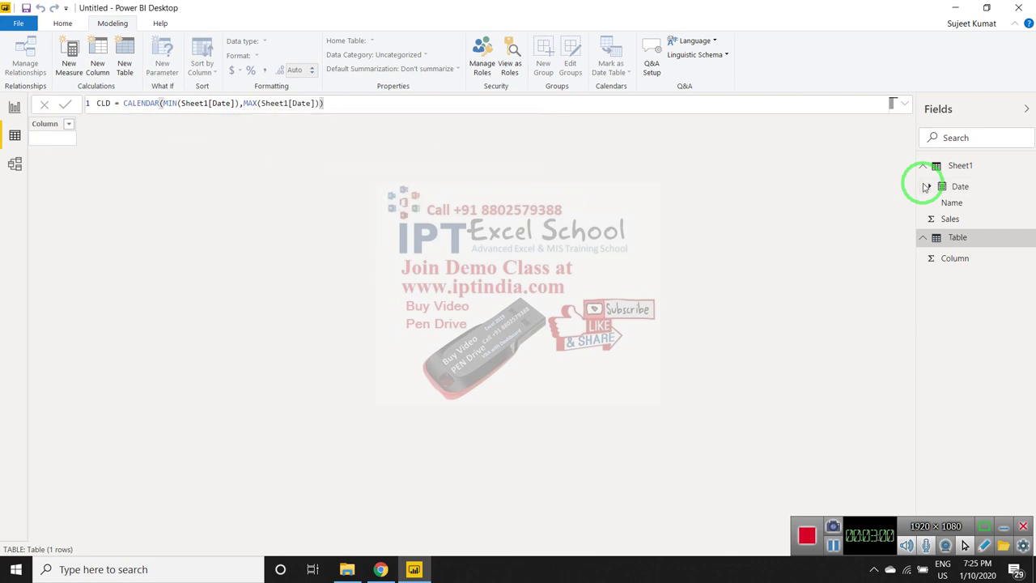
key("Return")
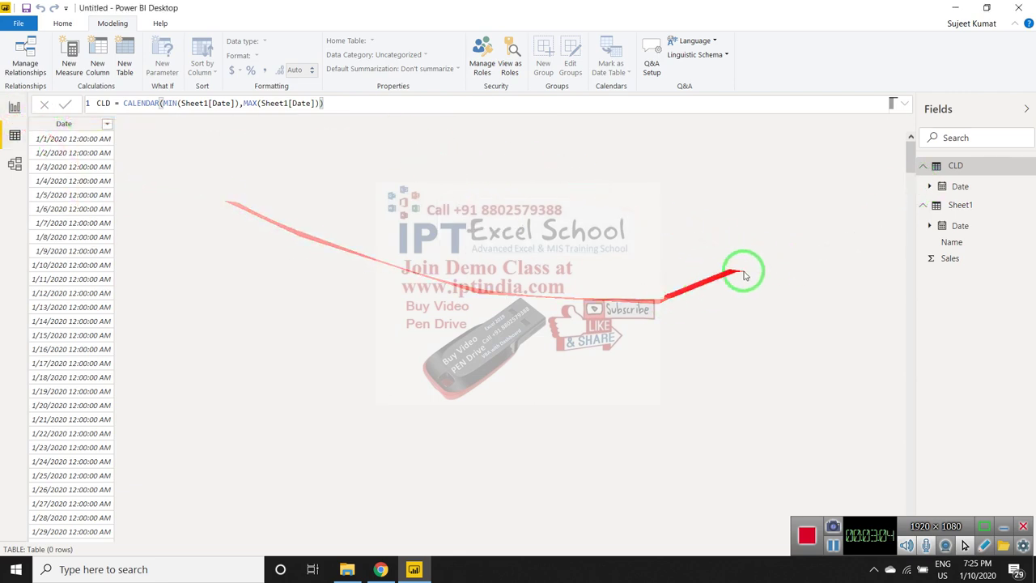
left_click(81, 126)
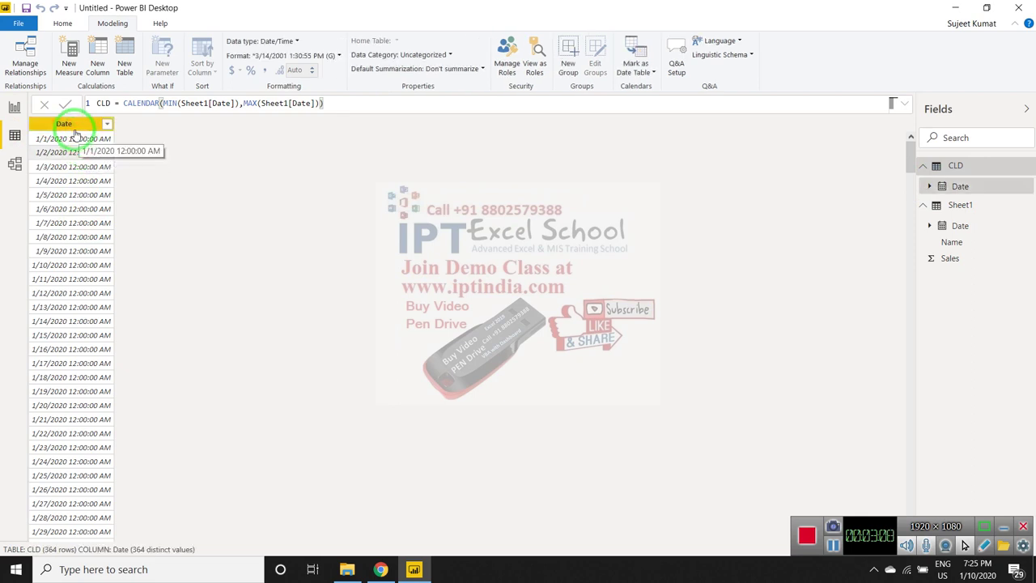
- Set the data type of CLD's Date column to Date
left_click(81, 126)
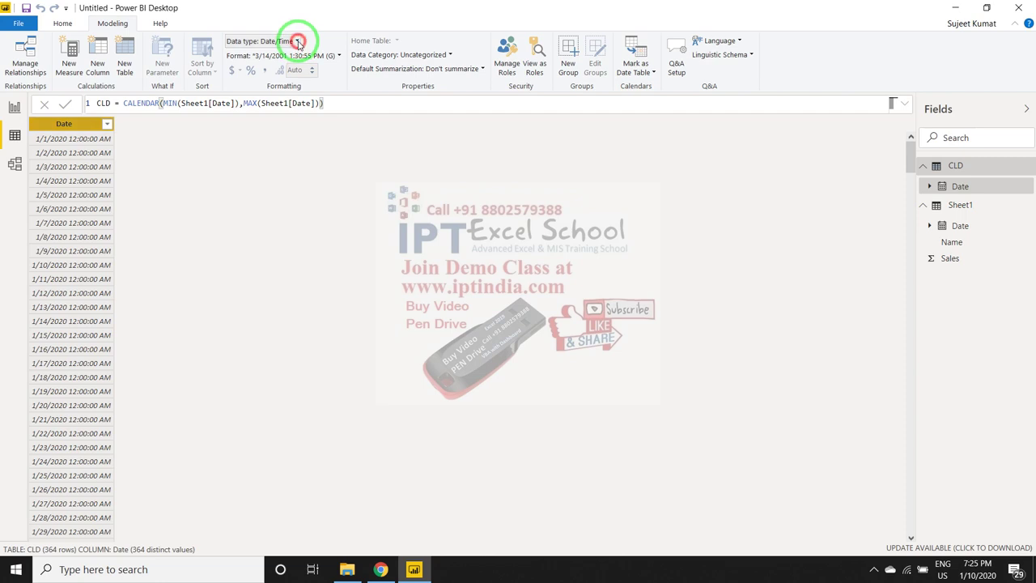
left_click(283, 42)
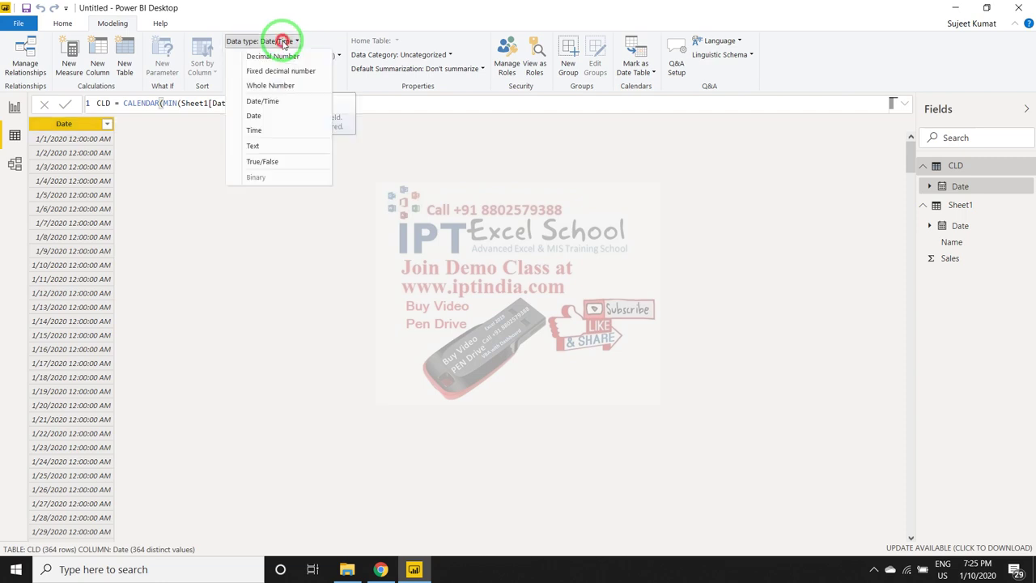
left_click(254, 115)
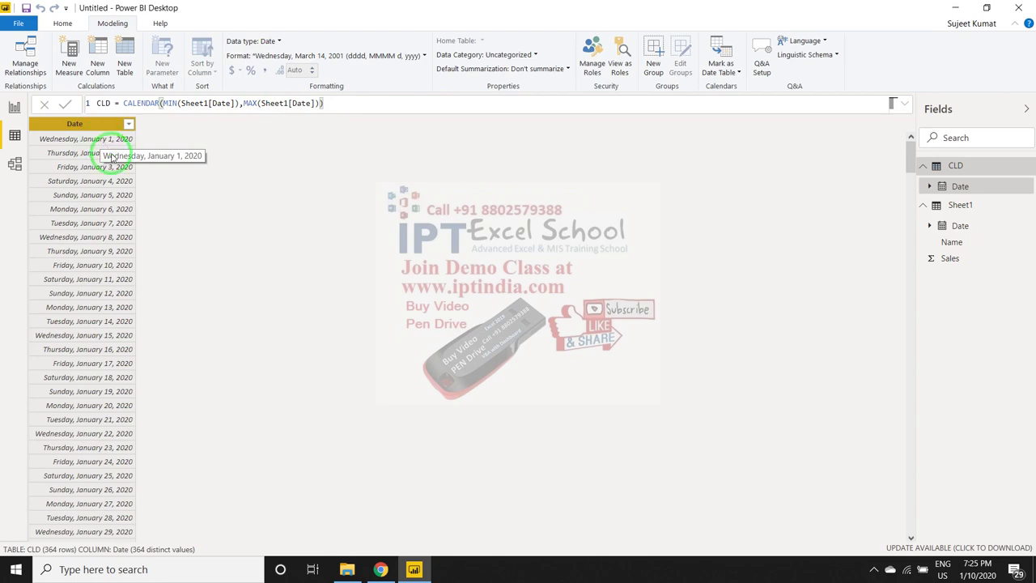
- Scroll through CLD's 364 rows to confirm consecutive daily dates from Wednesday, January 1, 2020
scroll(126, 194, "down", 7)
scroll(123, 247, "down", 9)
scroll(122, 264, "down", 13)
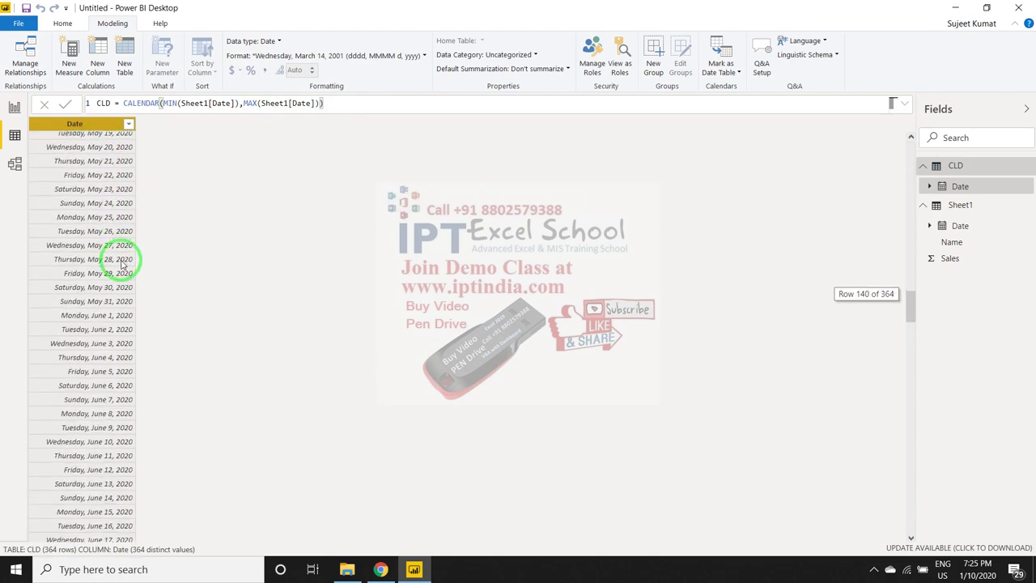
scroll(121, 263, "down", 10)
scroll(122, 263, "down", 10)
scroll(121, 263, "down", 15)
scroll(122, 264, "down", 8)
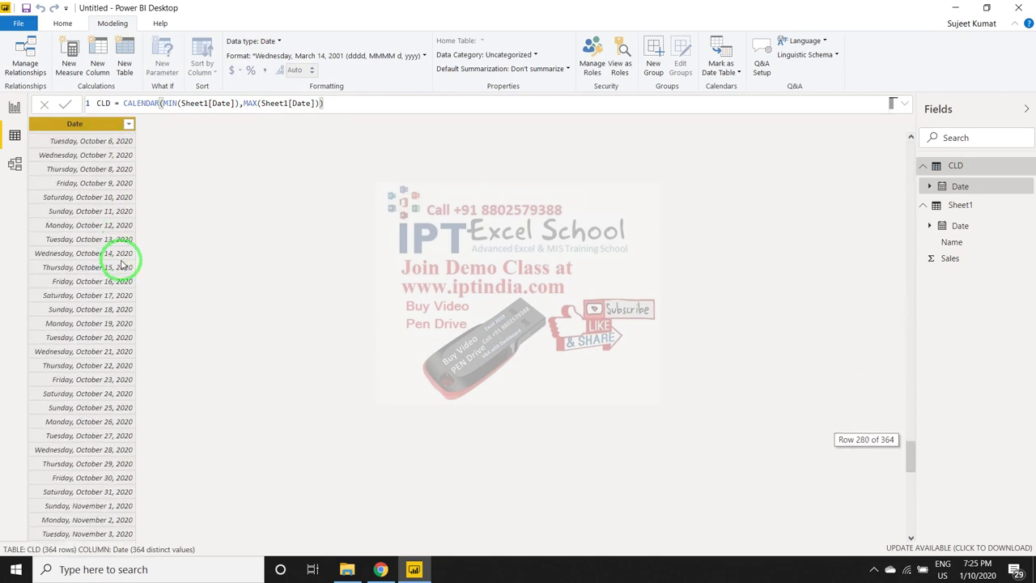
scroll(121, 263, "up", 10)
scroll(121, 263, "up", 14)
scroll(121, 263, "up", 13)
scroll(121, 263, "up", 14)
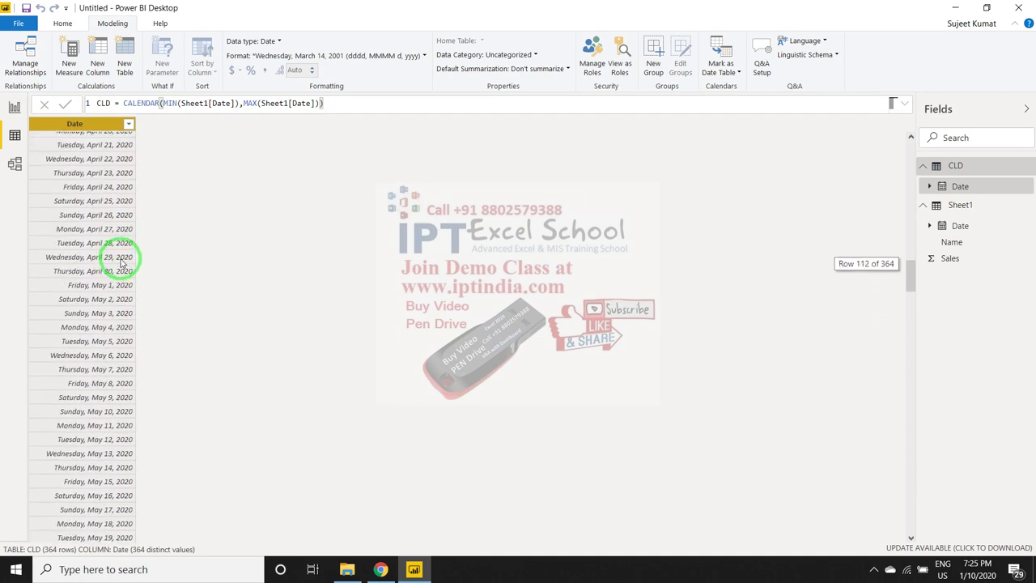
scroll(121, 263, "up", 13)
scroll(121, 263, "up", 20)
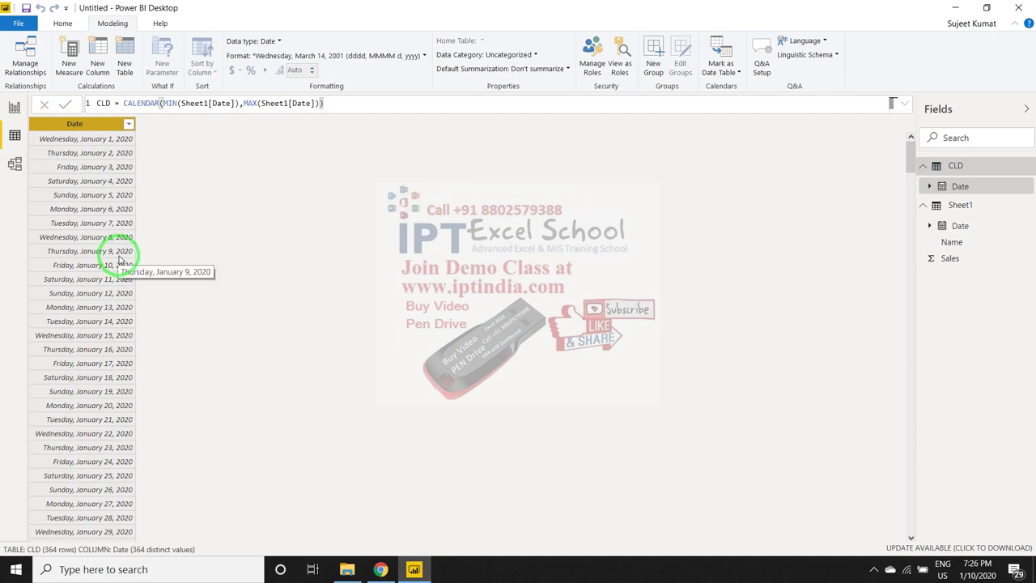
left_click(104, 126)
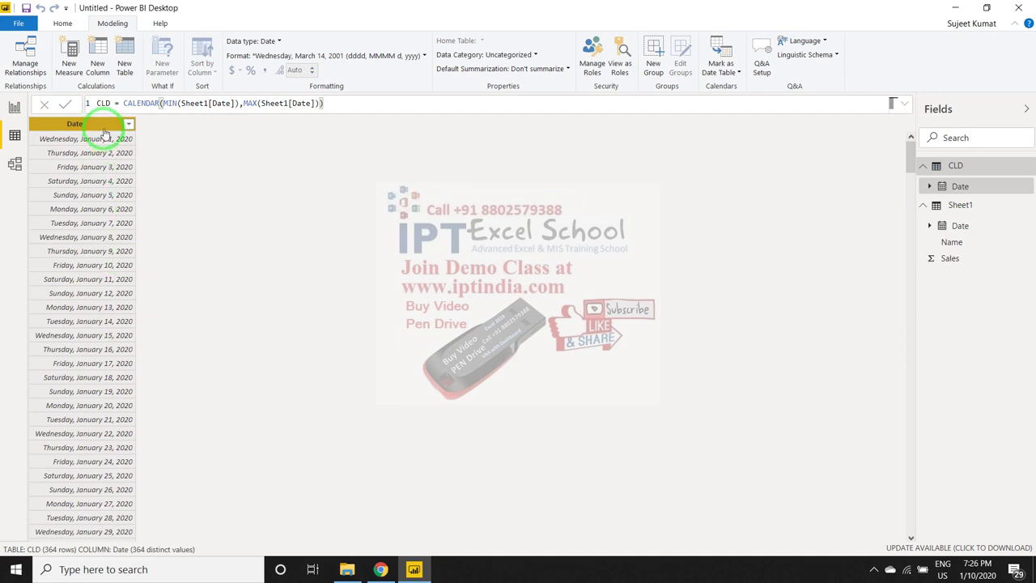
left_click_drag(115, 89, 121, 130)
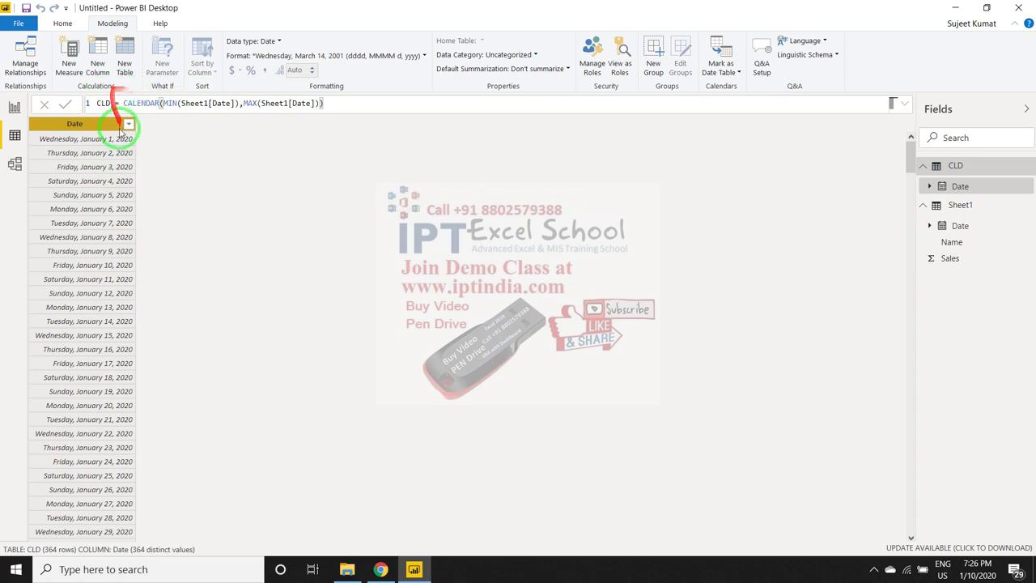
- Add a CLD column Month = FORMAT(CLD[Date],"MMM") showing names like Jan
left_click(97, 66)
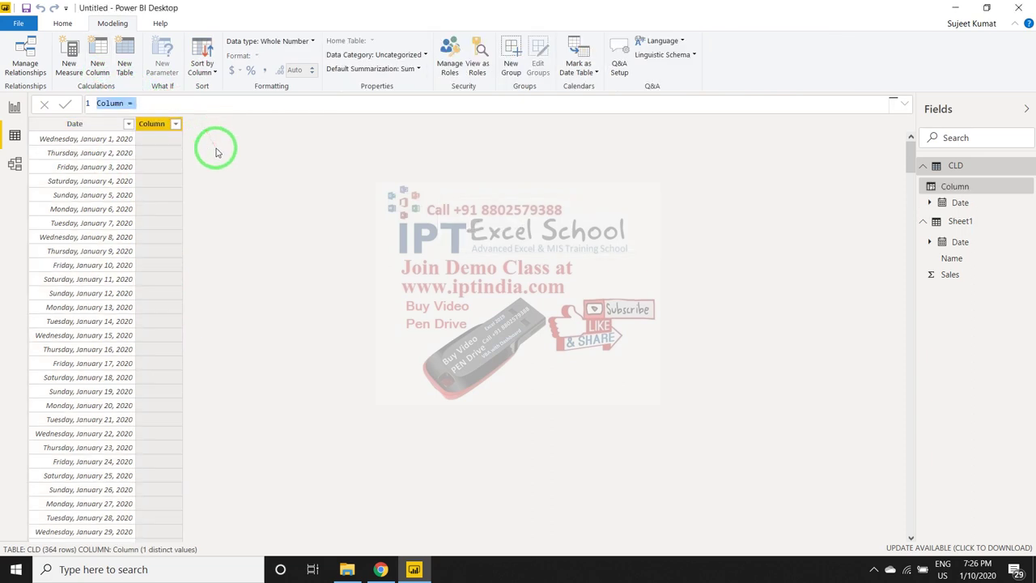
type("Month = ")
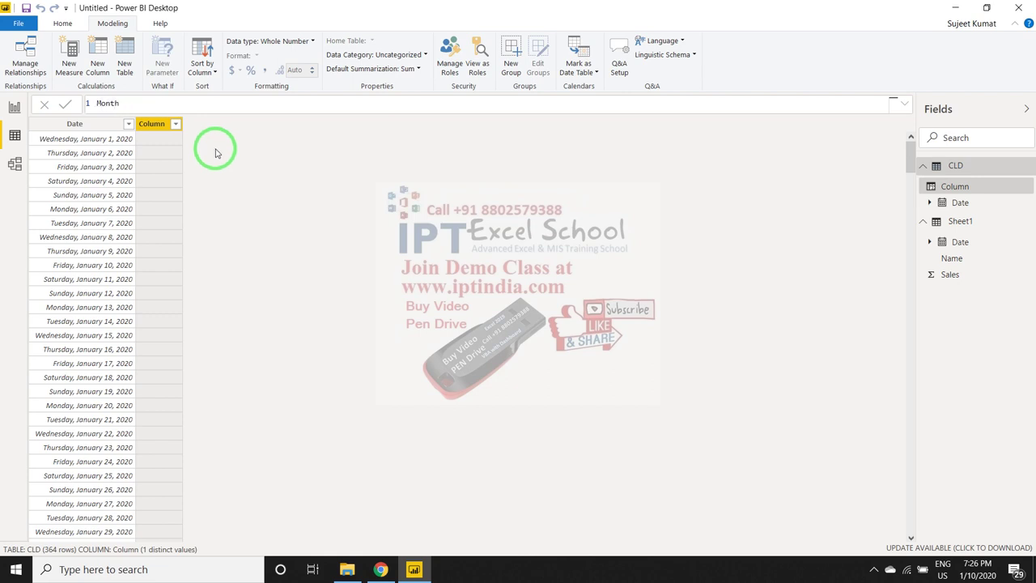
type("F")
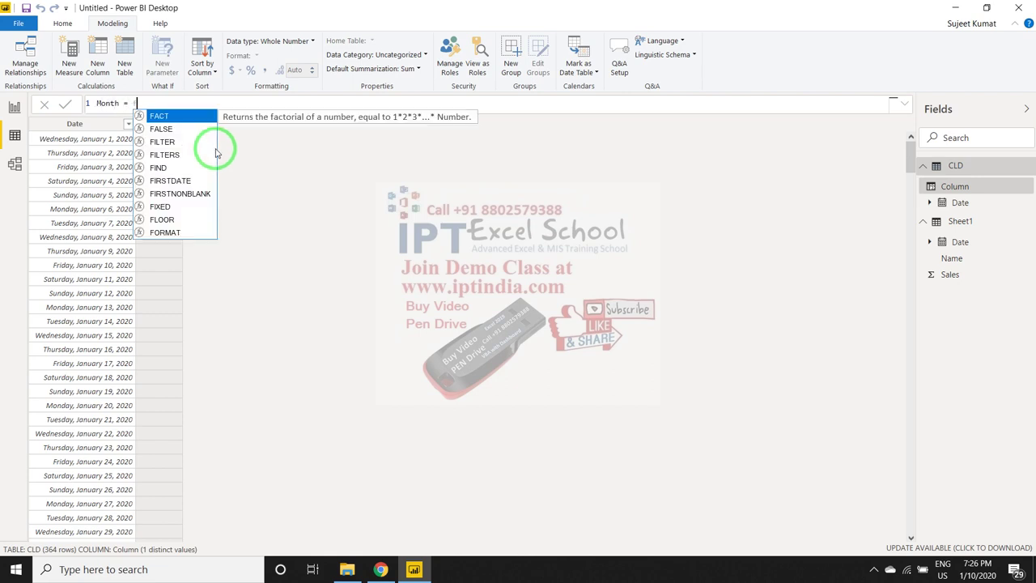
type("ORMAT(")
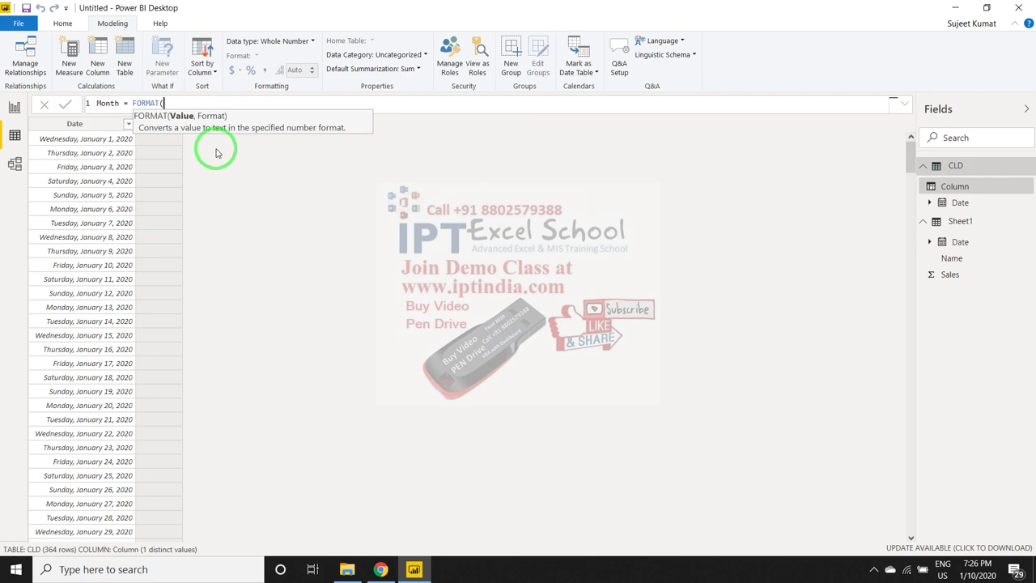
type("da")
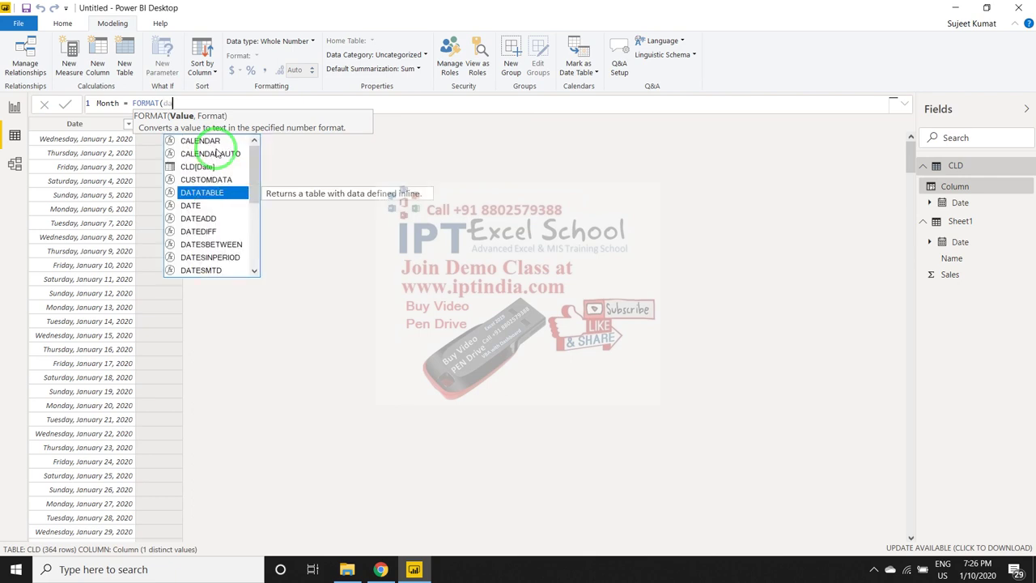
key("Up")
key("Up")
key("Tab")
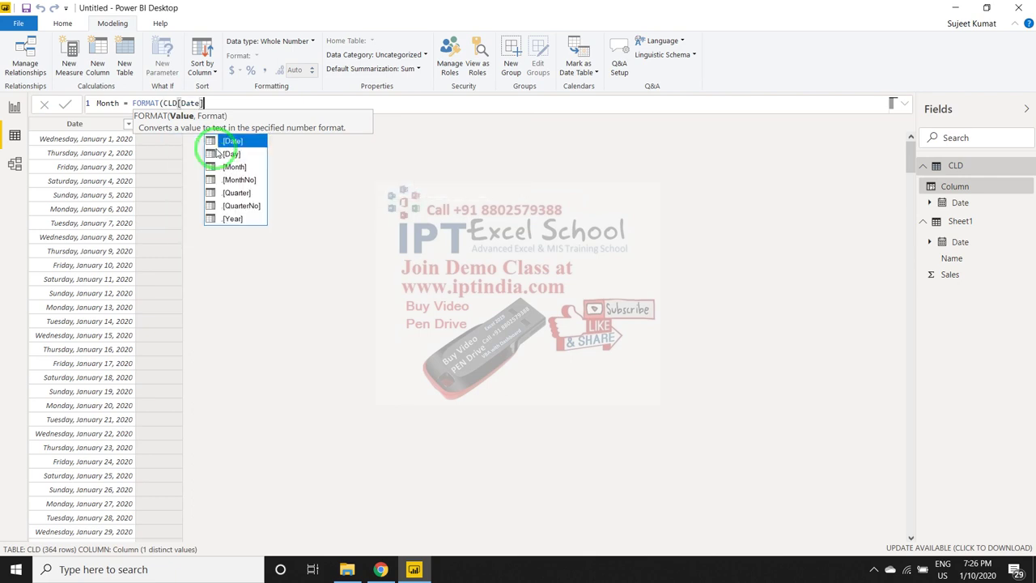
type(",\"MMM")
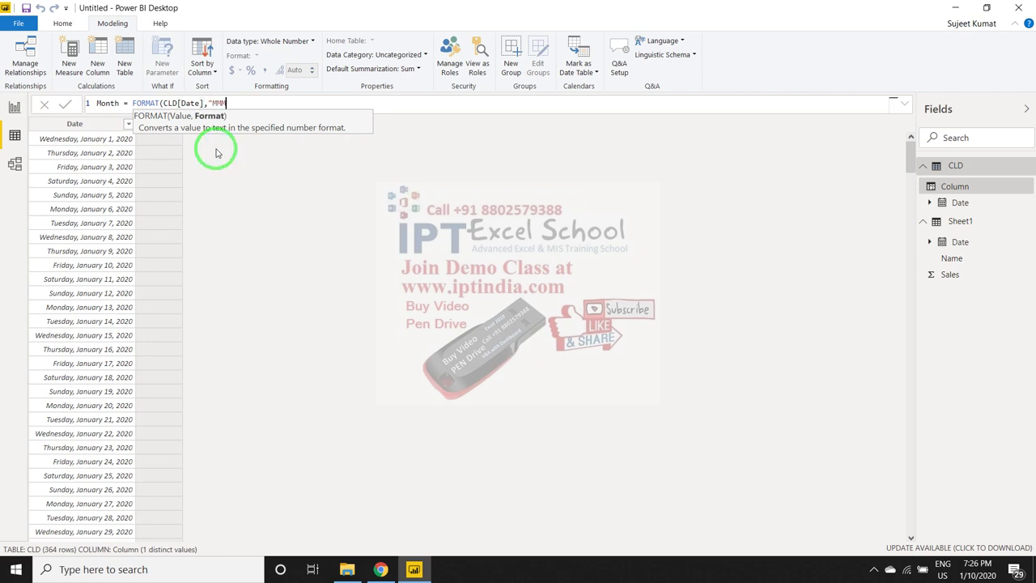
type(")")
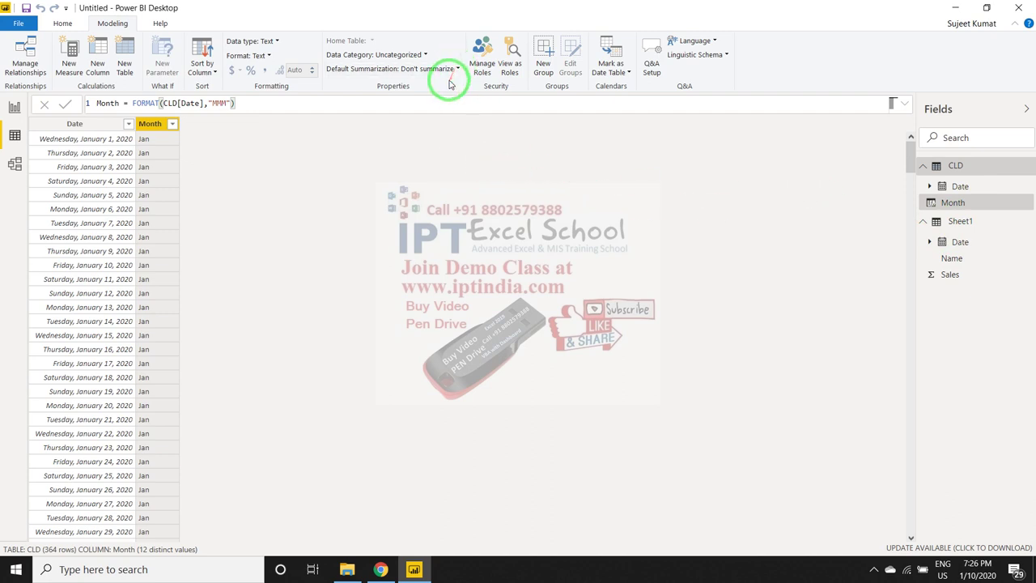
- In Model view, link Sheet1's Date to CLD's Date as a many-to-one relationship
left_click(15, 165)
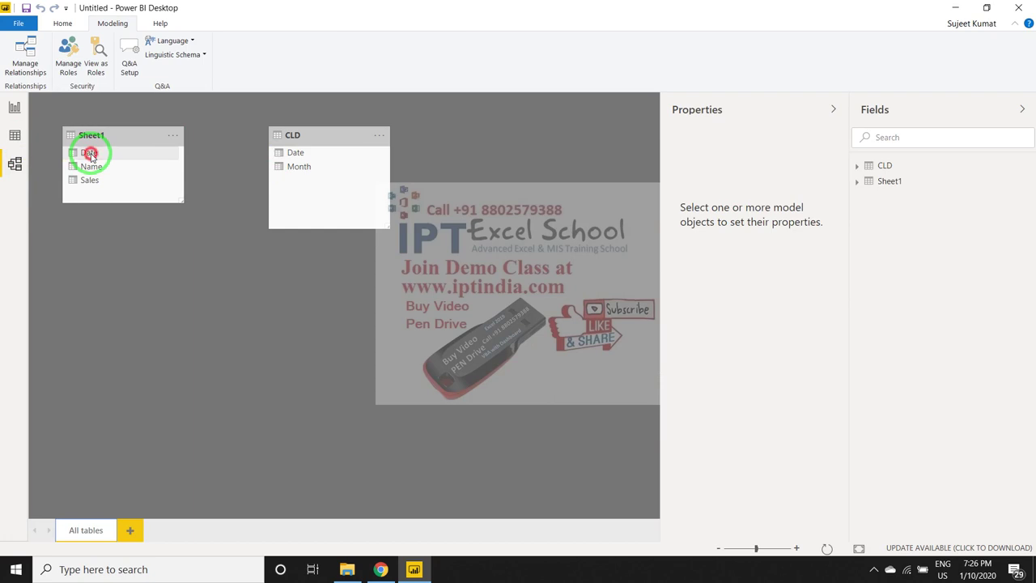
left_click_drag(91, 158, 298, 160)
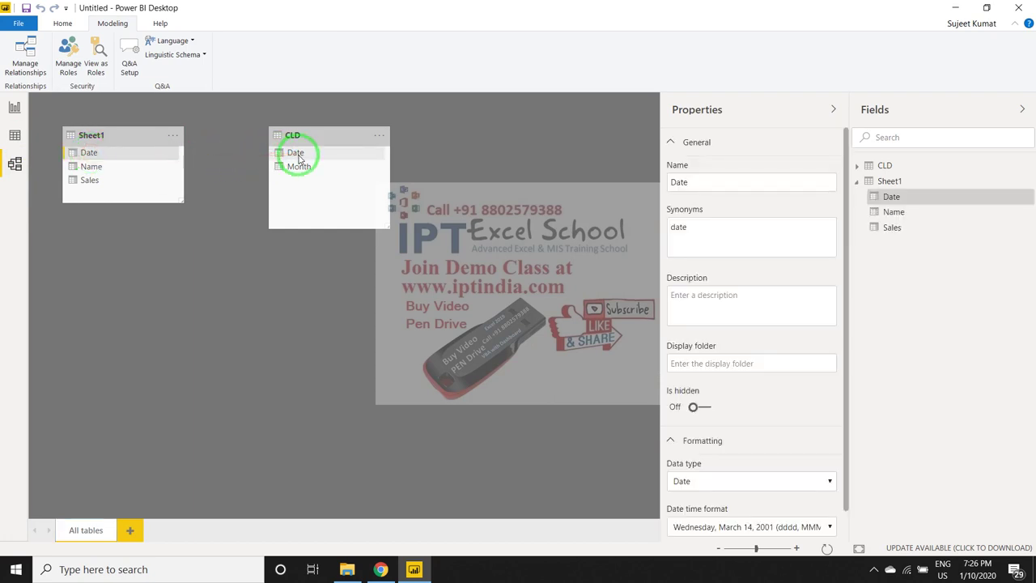
mouse_move(130, 152)
left_mouse_down()
mouse_move(306, 167)
mouse_move(306, 154)
left_mouse_up()
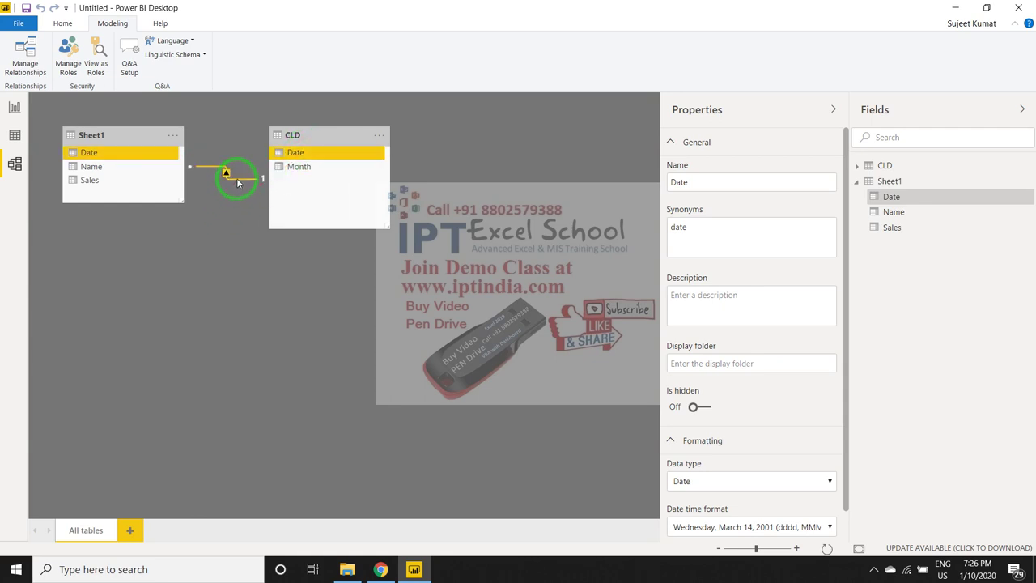
left_click(15, 106)
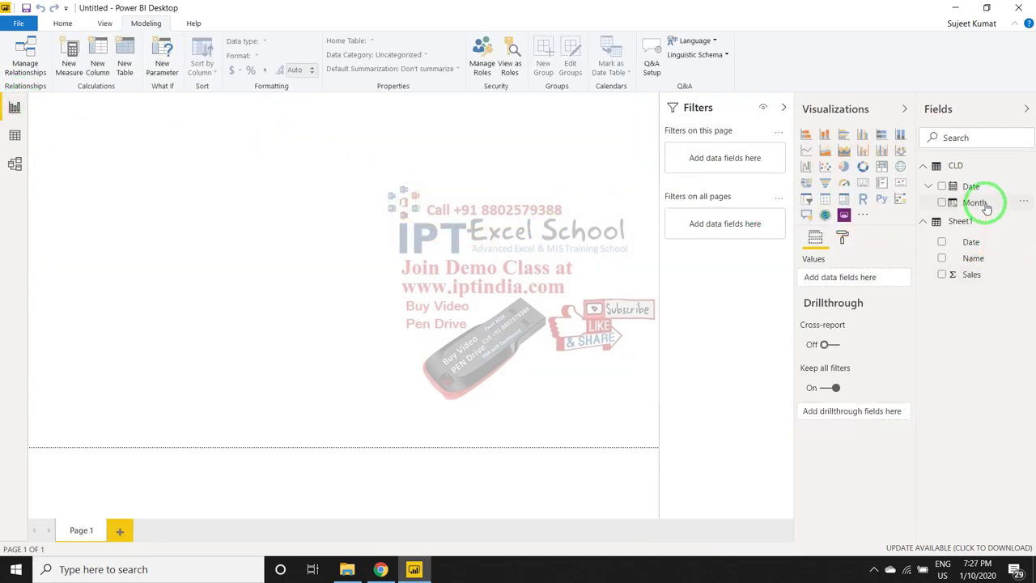
- Build a table visual of CLD Month against summed Sales and enlarge it to show every month
left_click_drag(975, 203, 437, 144)
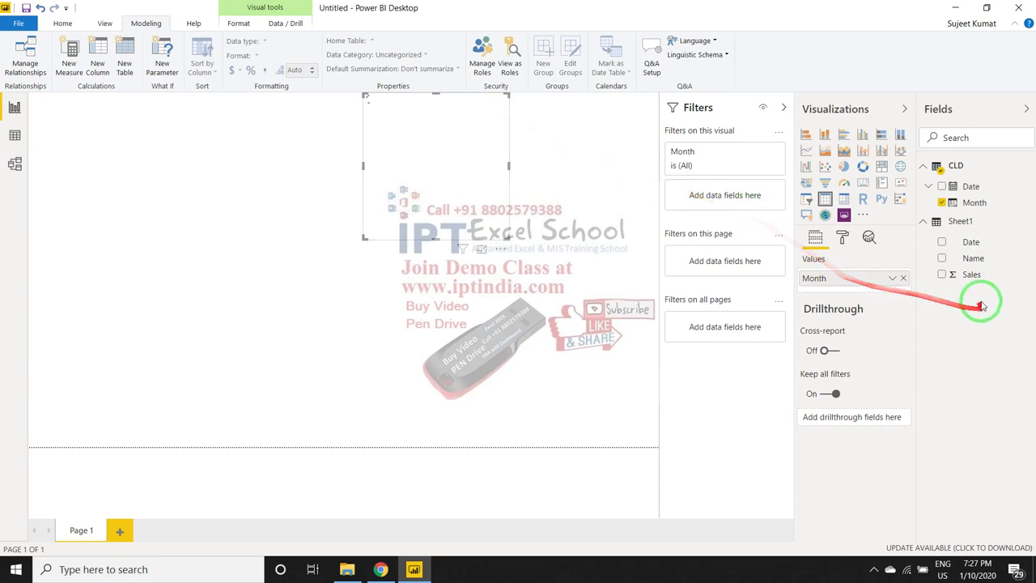
left_click_drag(971, 274, 477, 141)
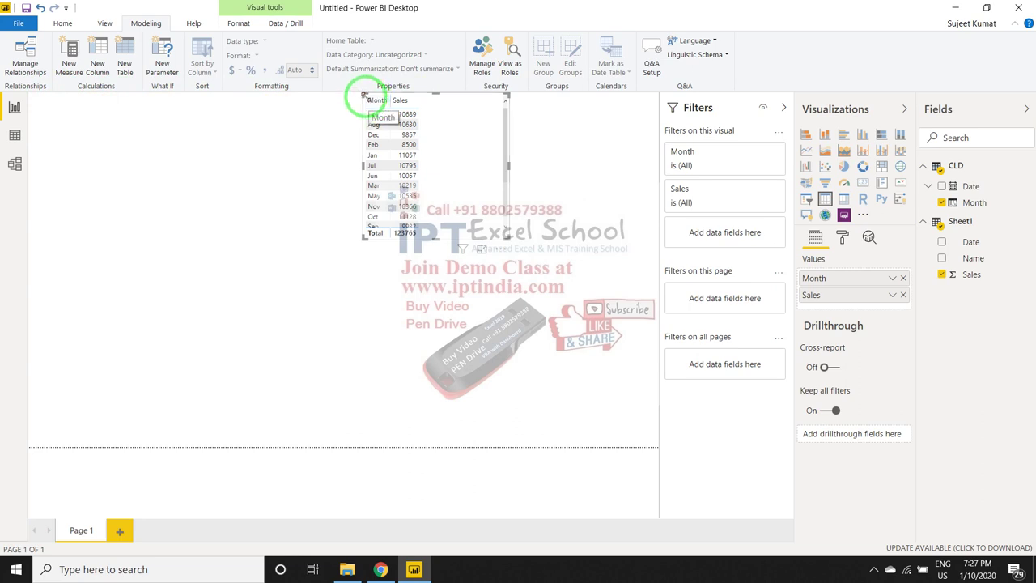
left_click_drag(366, 93, 49, 99)
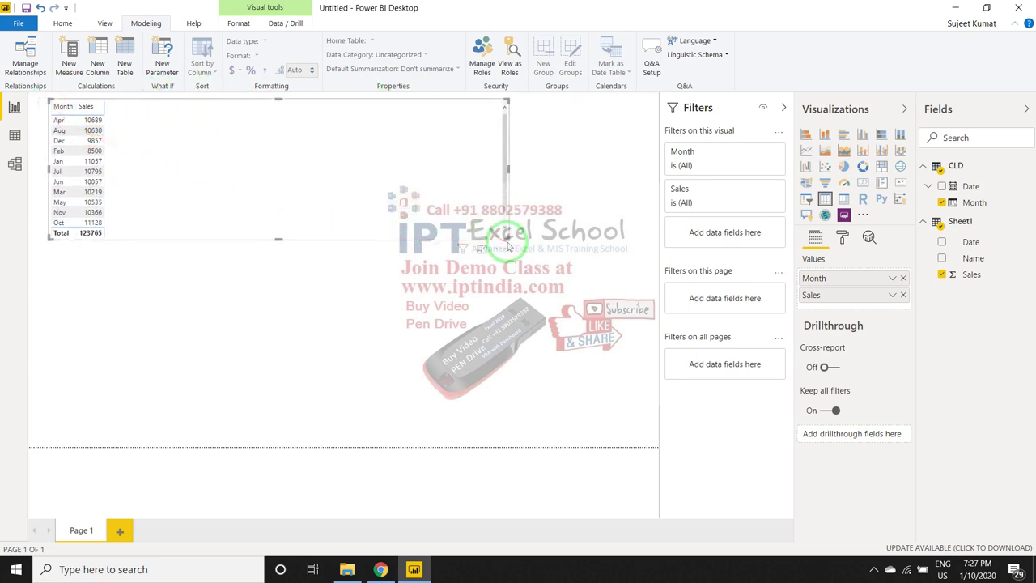
mouse_move(508, 239)
left_mouse_down()
mouse_move(510, 280)
mouse_move(106, 254)
left_mouse_up()
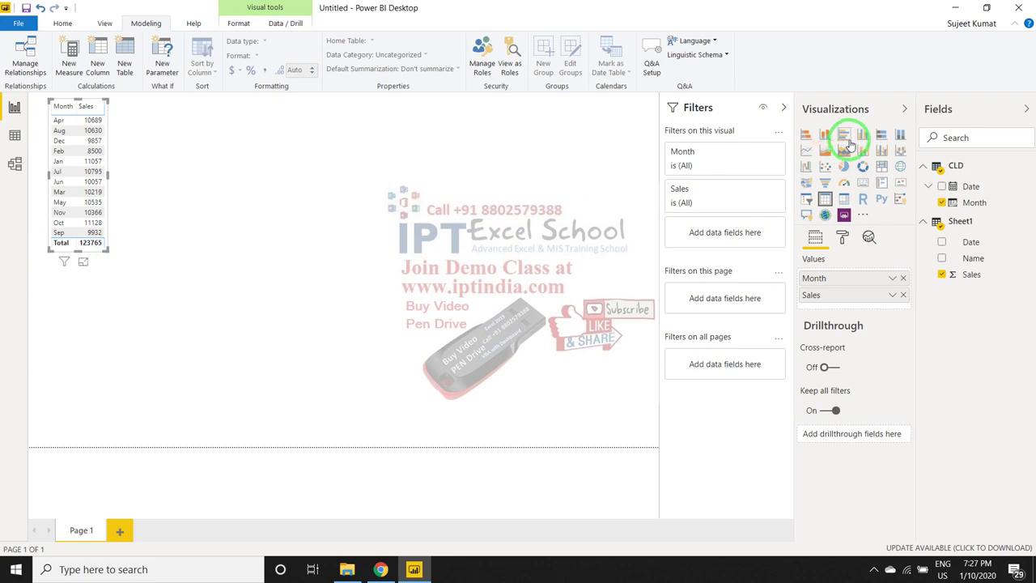
- Convert the Month and Sales table into a clustered column chart and widen it
left_click(844, 136)
left_click(863, 135)
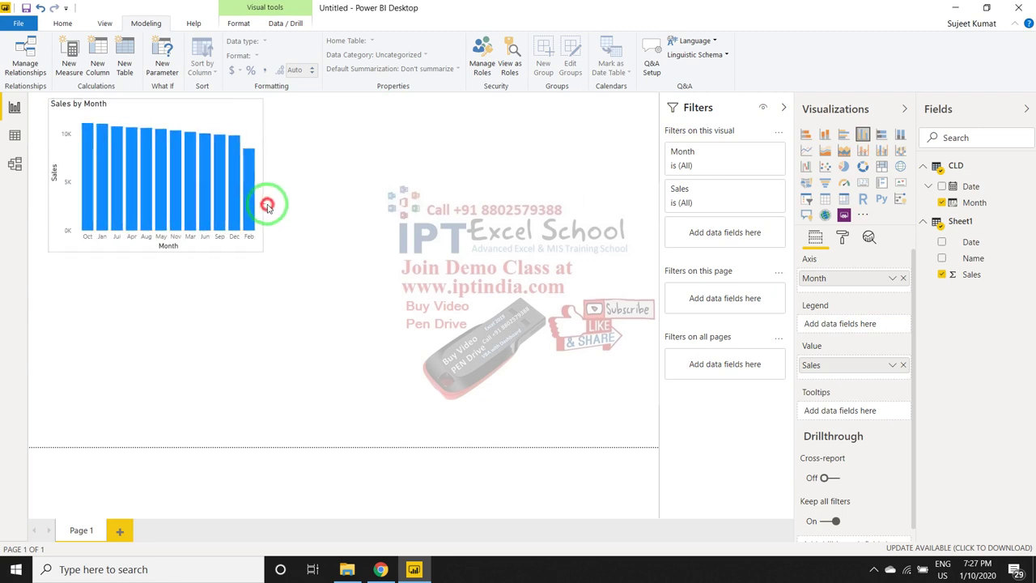
left_click_drag(108, 176, 289, 208)
left_click(528, 223)
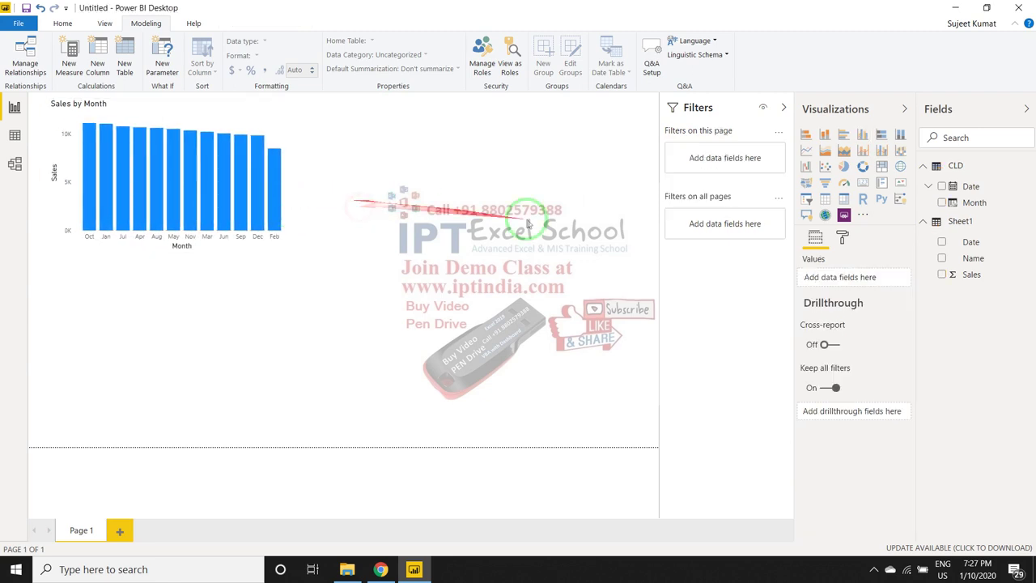
- Turn the Sales by Month chart into a funnel chart, discarding a stray empty funnel
left_click(825, 187)
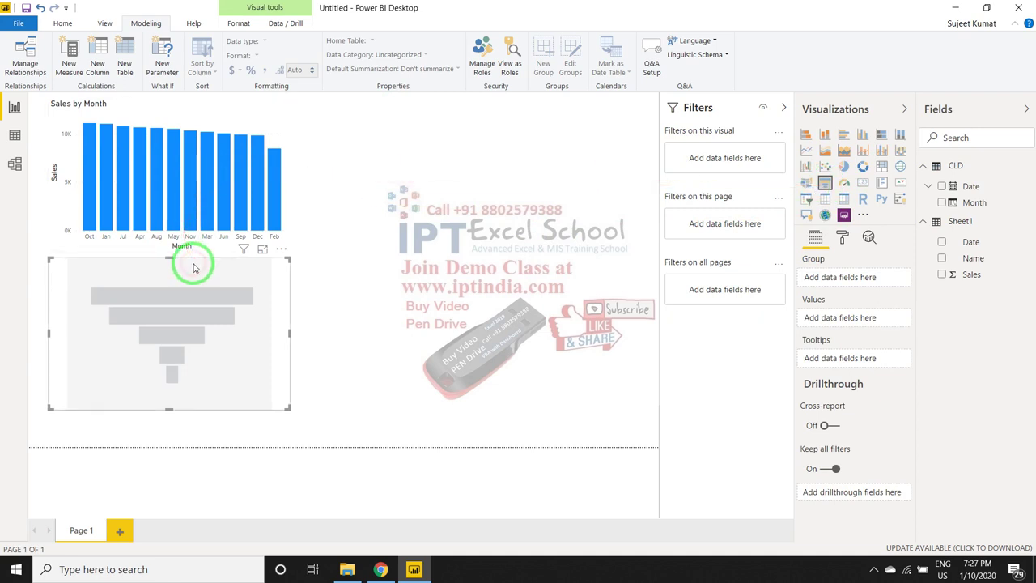
key("Delete")
left_click(185, 231)
left_click_drag(187, 230, 421, 225)
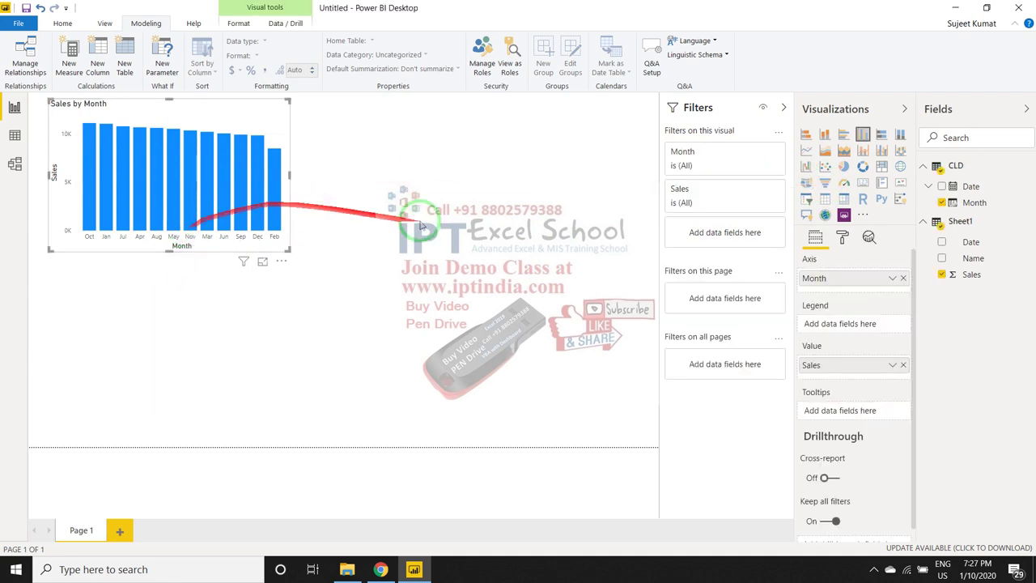
left_click(826, 186)
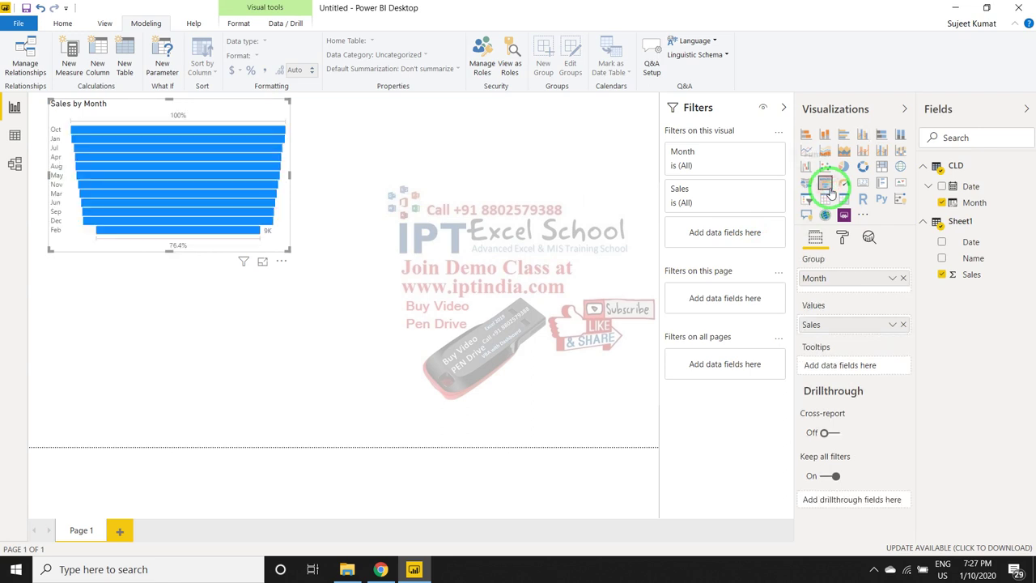
left_click(14, 135)
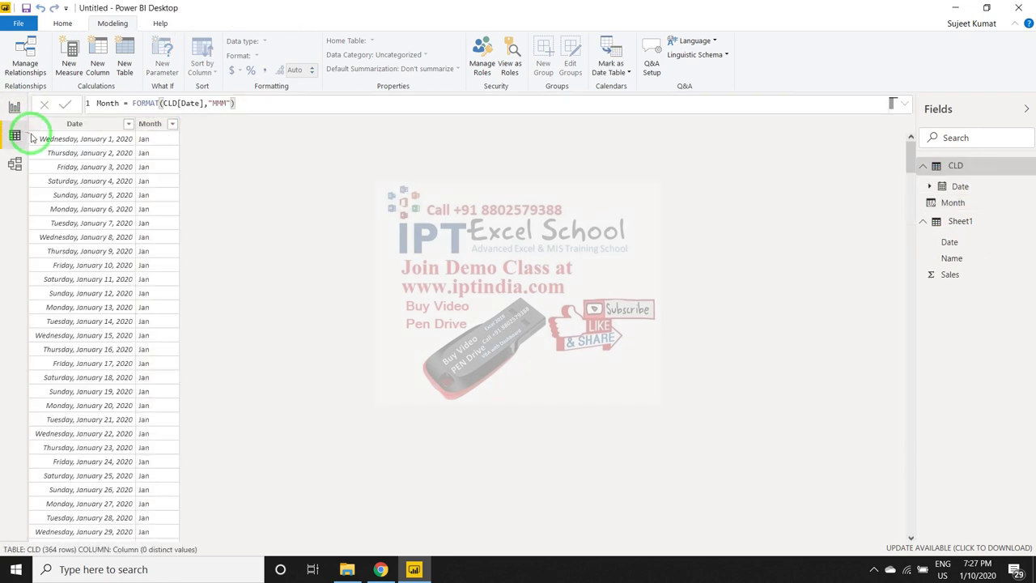
- Show the Sheet1 table's Date, Name and Sales rows in Data view
left_click(963, 221)
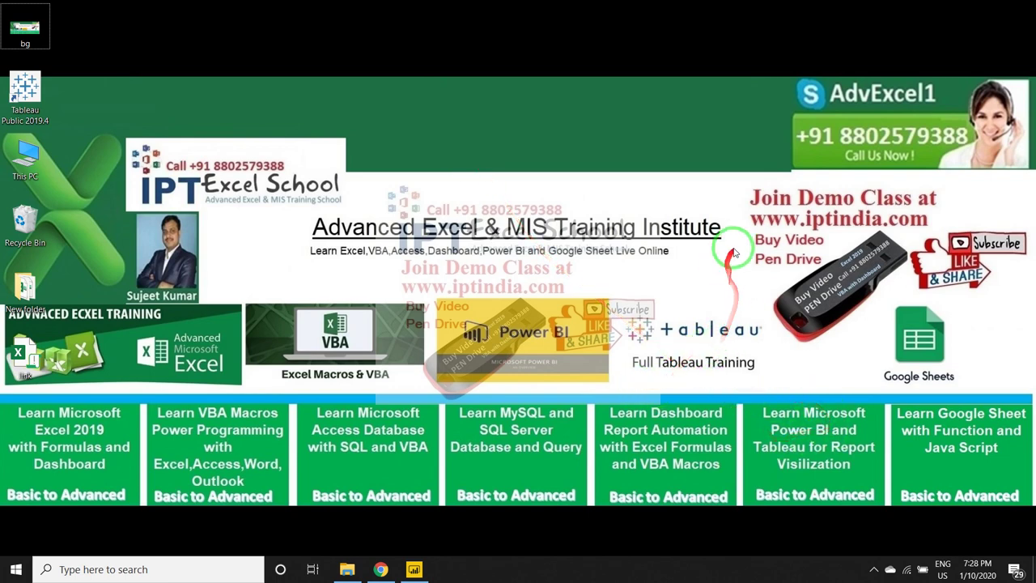
- Minimize Power BI Desktop, keeping the Sales by Month model open, to show the training-institute wallpaper
mouse_move(743, 236)
left_mouse_down()
mouse_move(818, 247)
mouse_move(876, 324)
left_mouse_up()
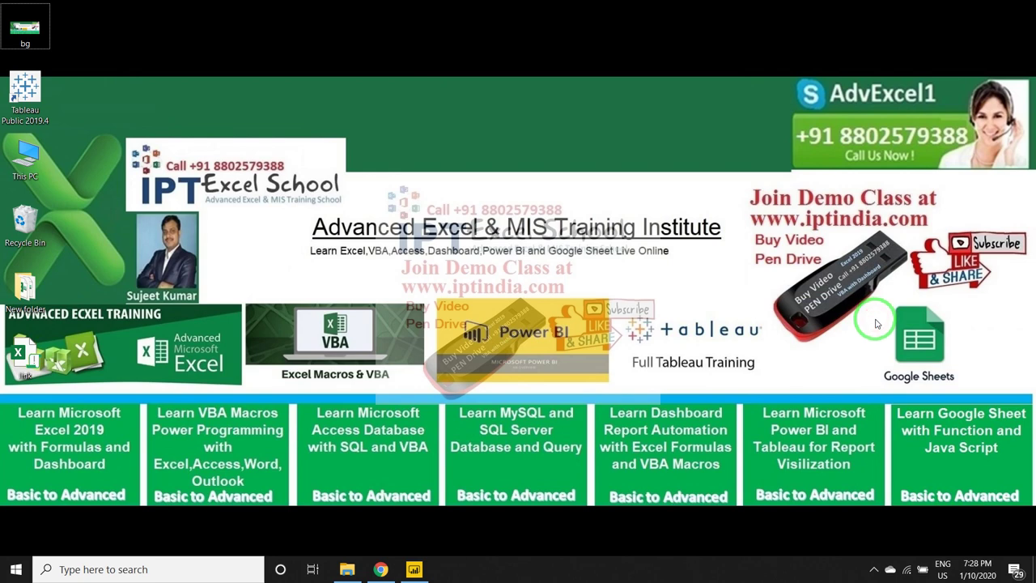